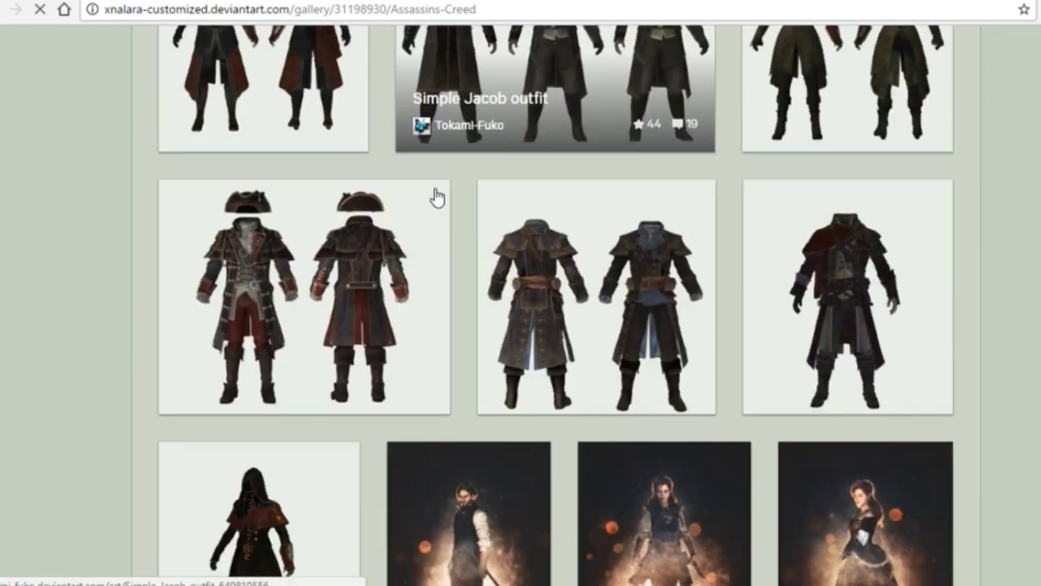
Browse the character models in the Assassins Creed gallery and return to the full gallery overview.
{"action": "scroll", "coordinate": [437, 197], "scroll_direction": "down", "scroll_amount": 14}
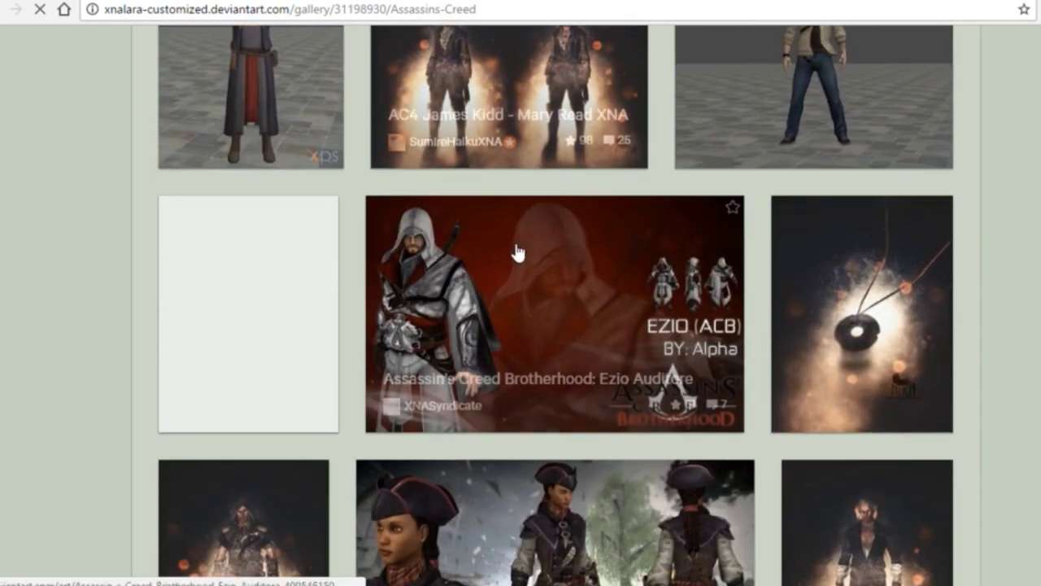
{"action": "scroll", "coordinate": [517, 252], "scroll_direction": "down", "scroll_amount": 2}
{"action": "key", "text": "alt+Left"}
{"action": "scroll", "coordinate": [395, 286], "scroll_direction": "down", "scroll_amount": 4}
{"action": "scroll", "coordinate": [274, 309], "scroll_direction": "up", "scroll_amount": 6}
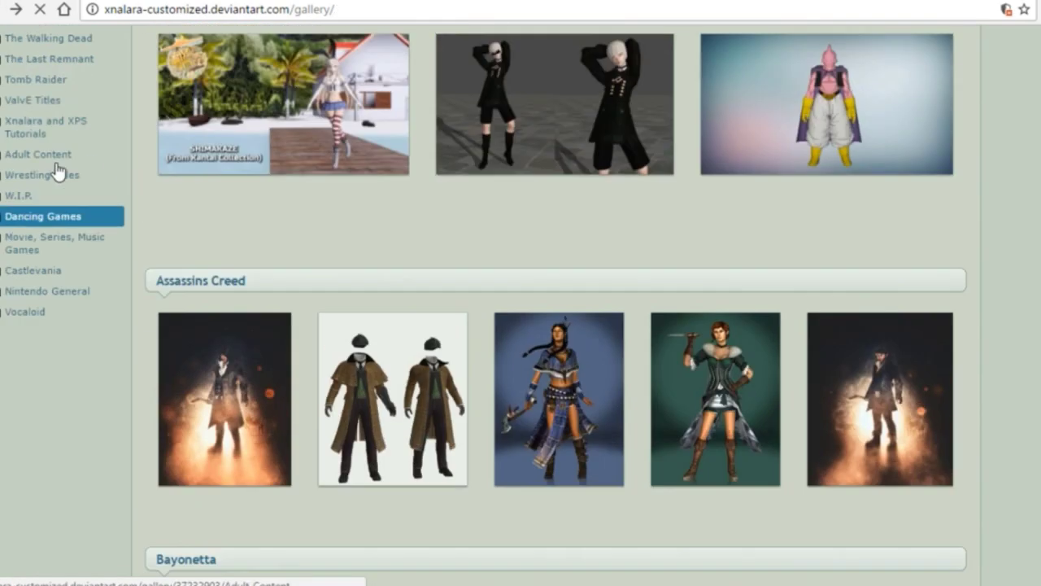
{"action": "scroll", "coordinate": [44, 150], "scroll_direction": "up", "scroll_amount": 3}
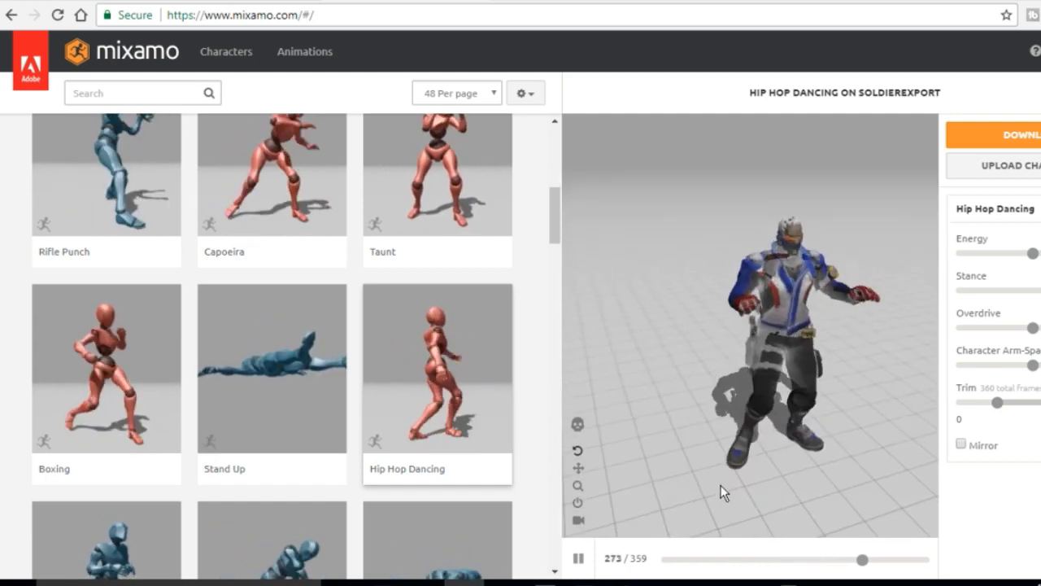
{"action": "scroll", "coordinate": [318, 364], "scroll_direction": "down", "scroll_amount": 2}
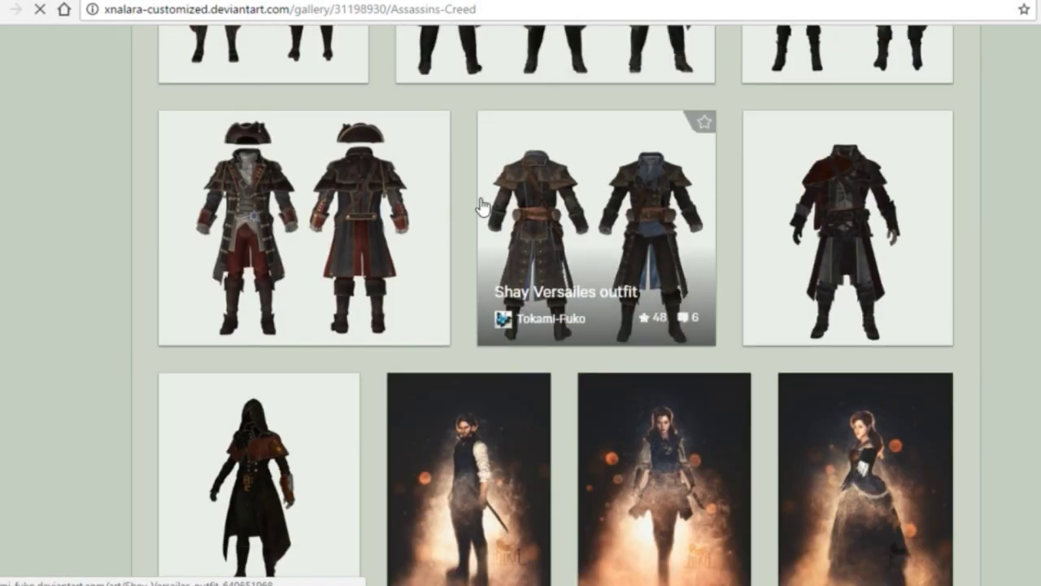
{"action": "scroll", "coordinate": [481, 206], "scroll_direction": "down", "scroll_amount": 15}
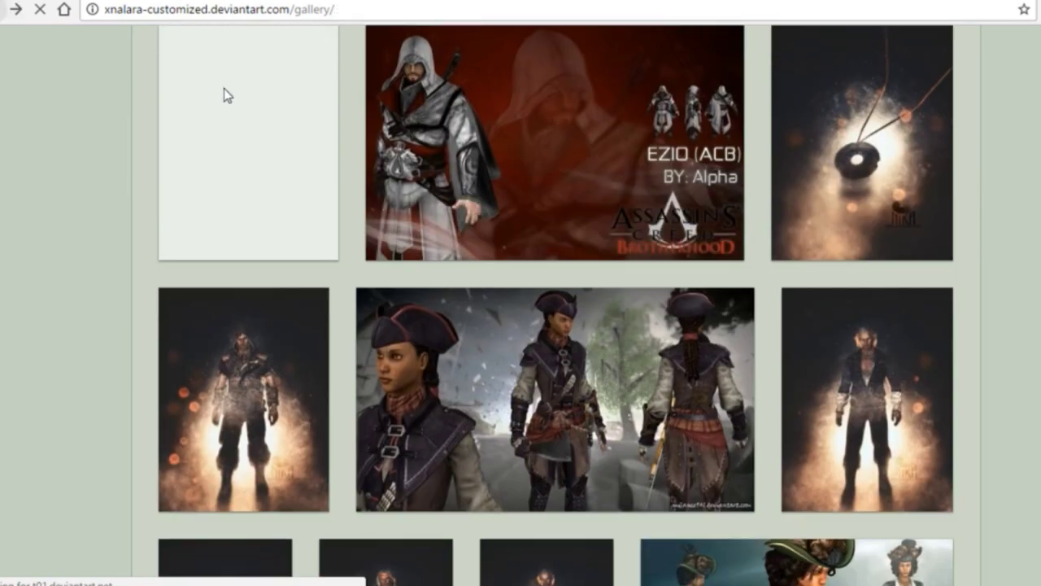
{"action": "scroll", "coordinate": [227, 95], "scroll_direction": "up", "scroll_amount": 15}
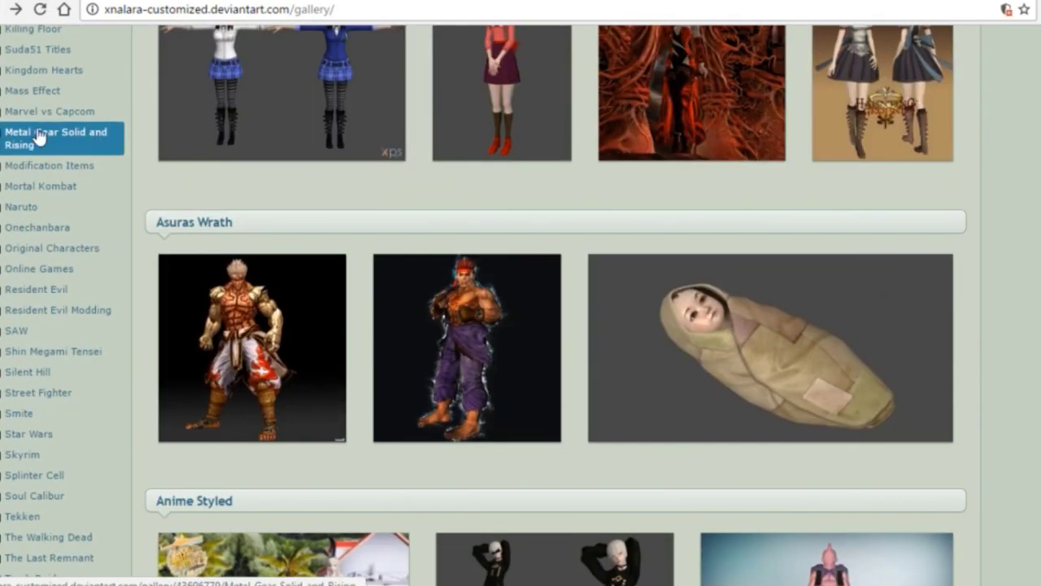
Open the Halo gallery, look through its character and vehicle models, and return to the gallery overview.
{"action": "scroll", "coordinate": [37, 122], "scroll_direction": "up", "scroll_amount": 1}
{"action": "left_click", "coordinate": [32, 95]}
{"action": "scroll", "coordinate": [452, 203], "scroll_direction": "down", "scroll_amount": 1}
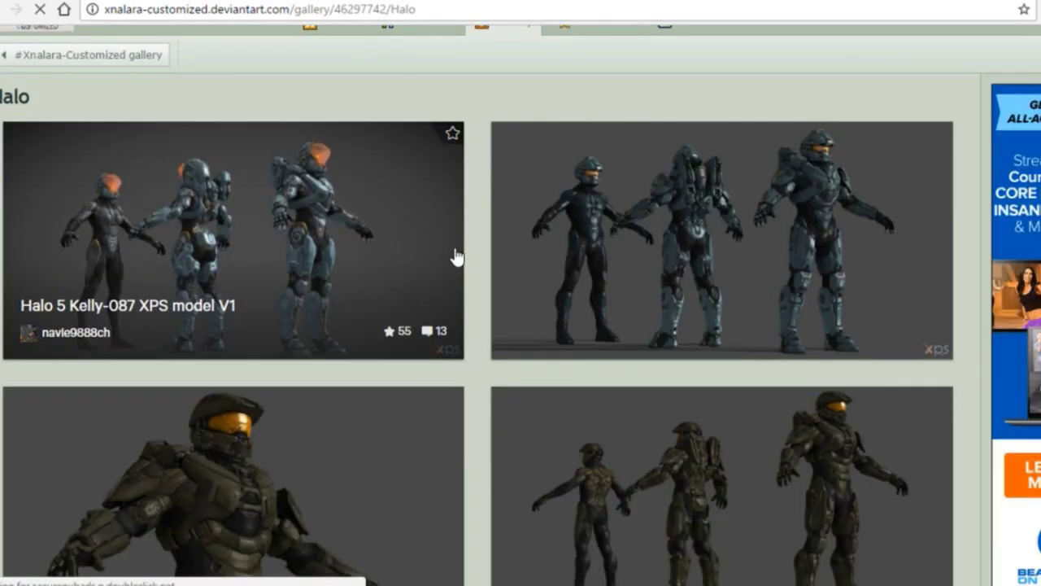
{"action": "scroll", "coordinate": [455, 257], "scroll_direction": "down", "scroll_amount": 15}
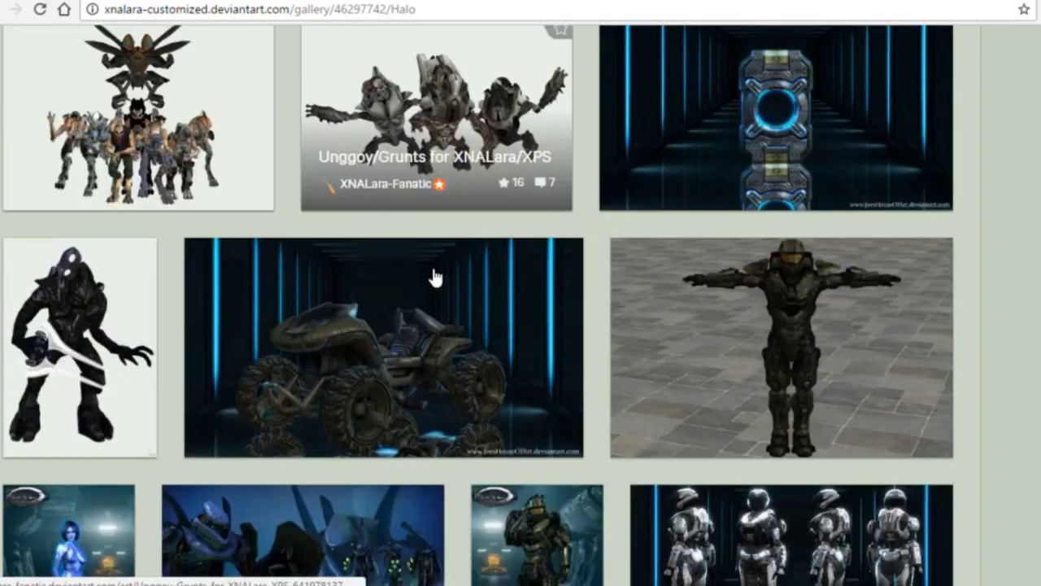
{"action": "scroll", "coordinate": [435, 277], "scroll_direction": "down", "scroll_amount": 9}
{"action": "key", "text": "alt+Left"}
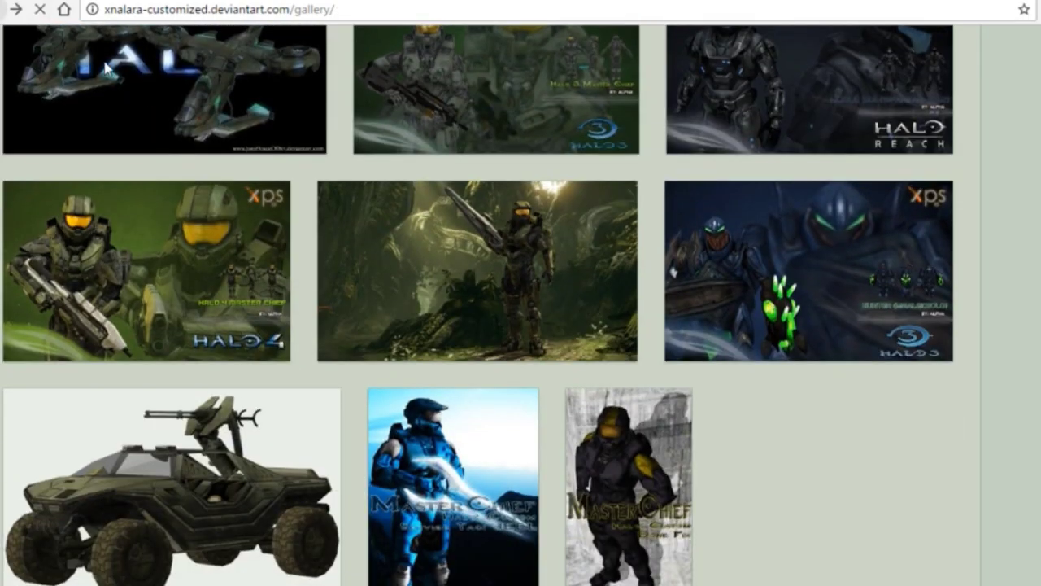
Open the Street Fighter gallery, look through its character models, and go back to the overview.
{"action": "left_click", "coordinate": [62, 478]}
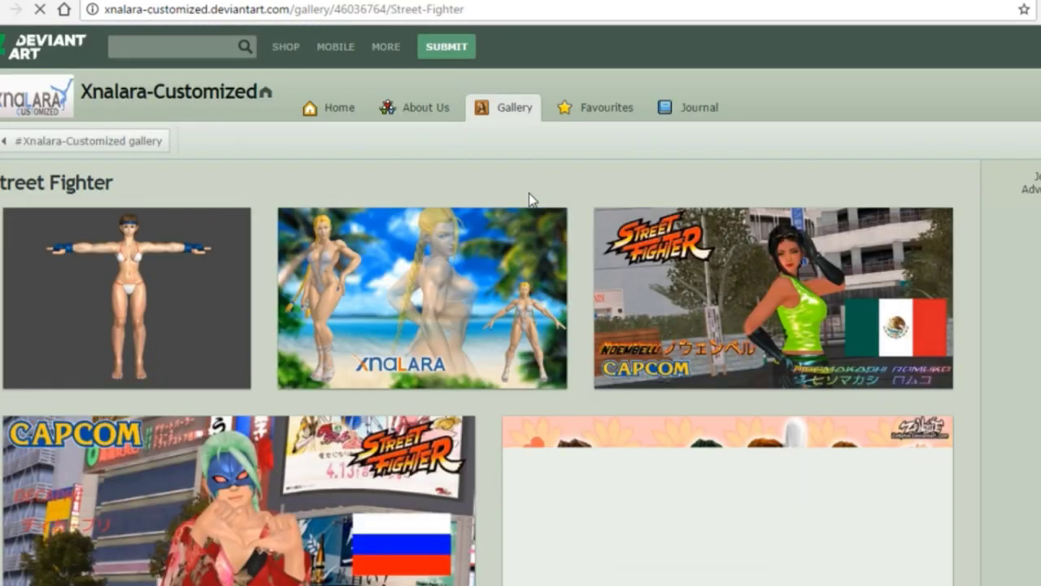
{"action": "scroll", "coordinate": [529, 195], "scroll_direction": "down", "scroll_amount": 9}
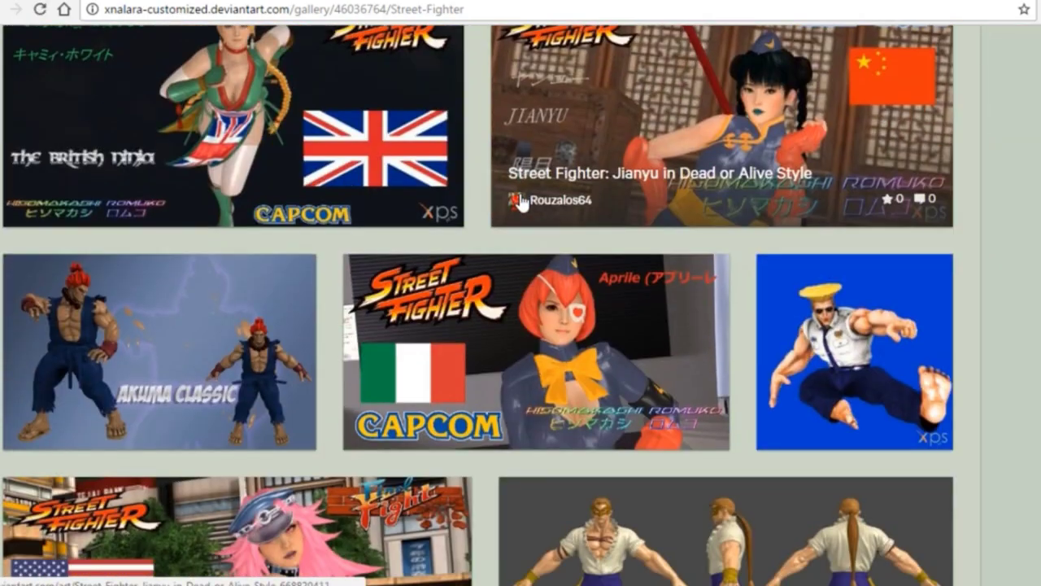
{"action": "scroll", "coordinate": [521, 204], "scroll_direction": "down", "scroll_amount": 10}
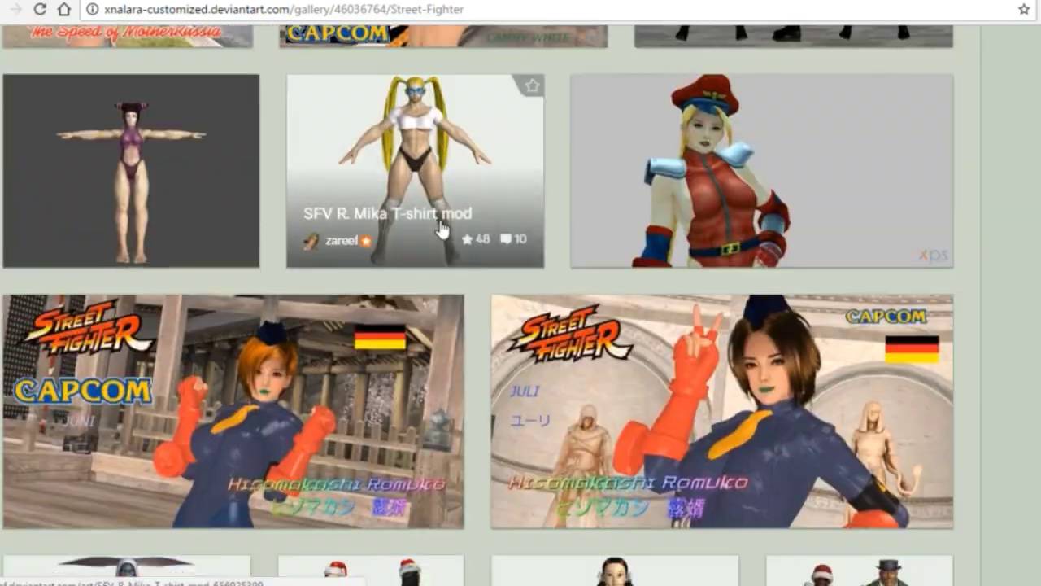
{"action": "scroll", "coordinate": [439, 230], "scroll_direction": "down", "scroll_amount": 2}
{"action": "key", "text": "alt+Left"}
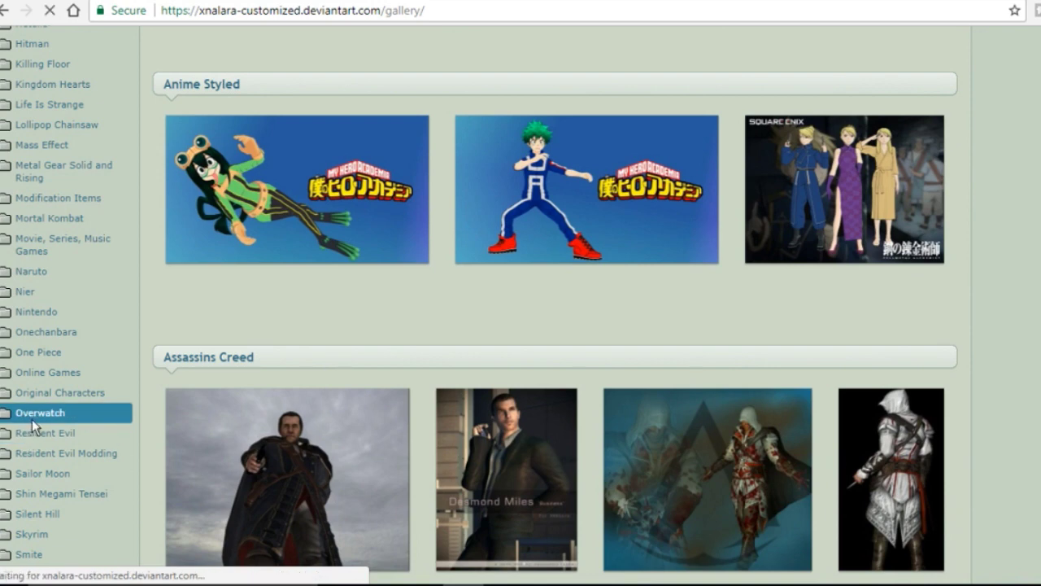
Find the "Overwatch - Soldier76(XPS)" model in the Overwatch gallery and open its page.
{"action": "left_click", "coordinate": [36, 412]}
{"action": "scroll", "coordinate": [567, 366], "scroll_direction": "down", "scroll_amount": 7}
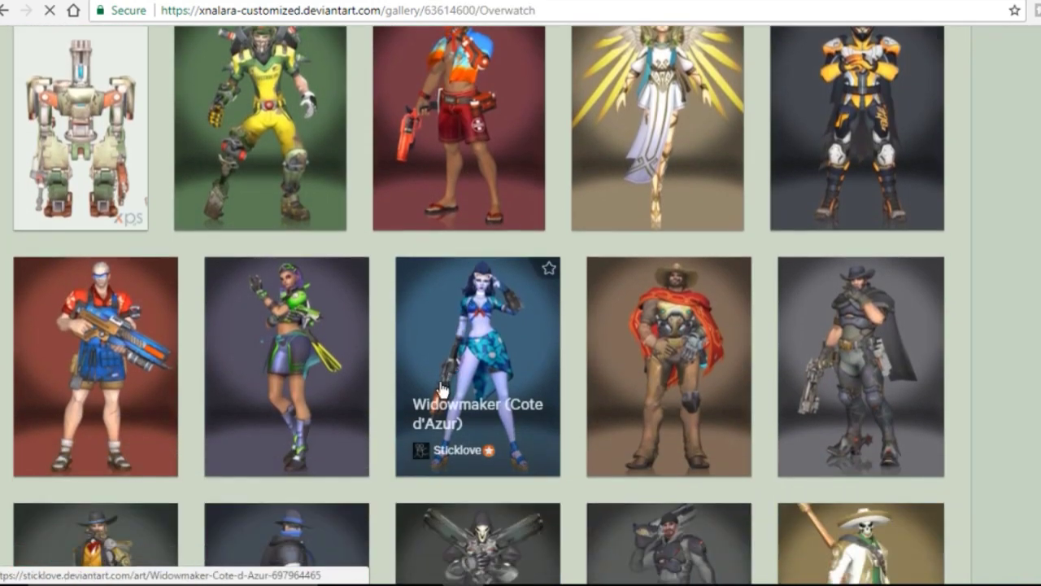
{"action": "scroll", "coordinate": [640, 350], "scroll_direction": "down", "scroll_amount": 8}
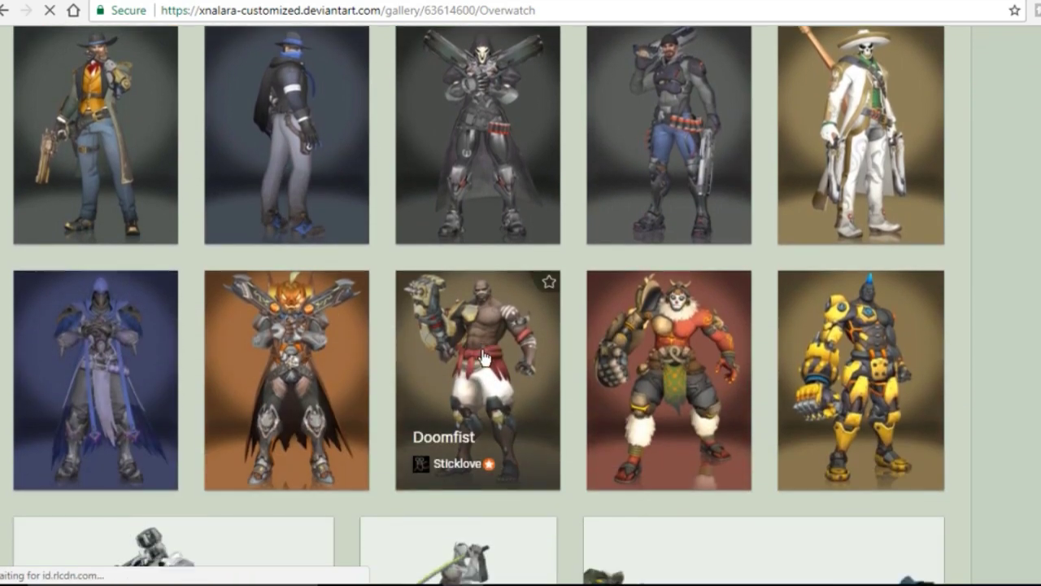
{"action": "scroll", "coordinate": [409, 356], "scroll_direction": "down", "scroll_amount": 9}
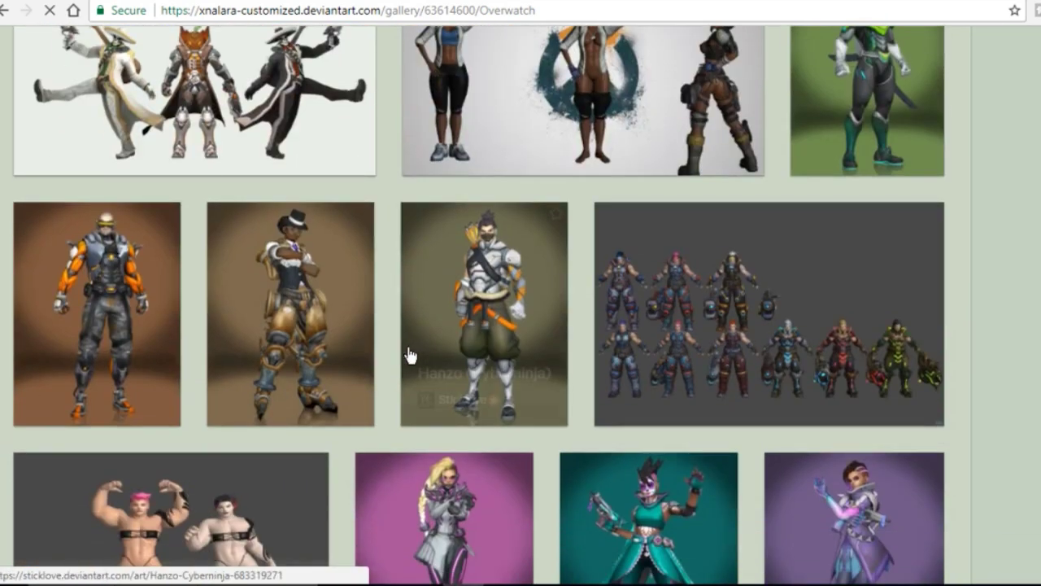
{"action": "scroll", "coordinate": [408, 355], "scroll_direction": "down", "scroll_amount": 10}
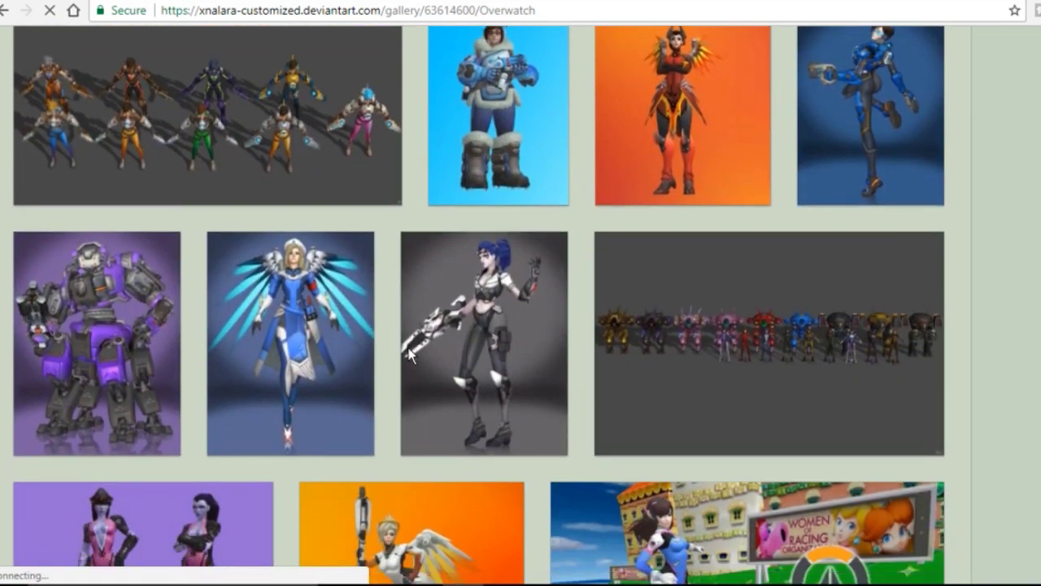
{"action": "scroll", "coordinate": [408, 356], "scroll_direction": "down", "scroll_amount": 4}
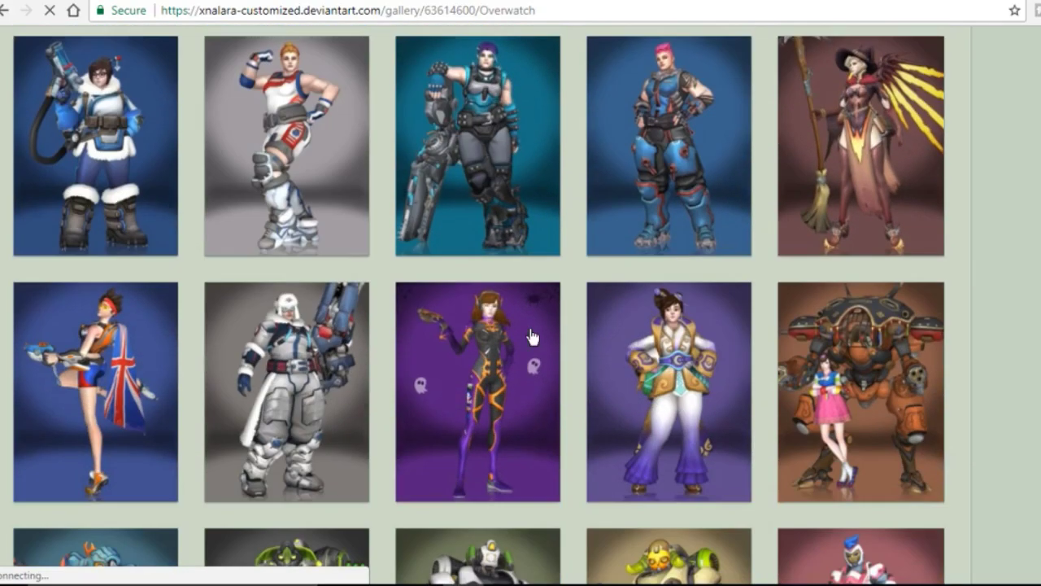
{"action": "scroll", "coordinate": [533, 336], "scroll_direction": "down", "scroll_amount": 9}
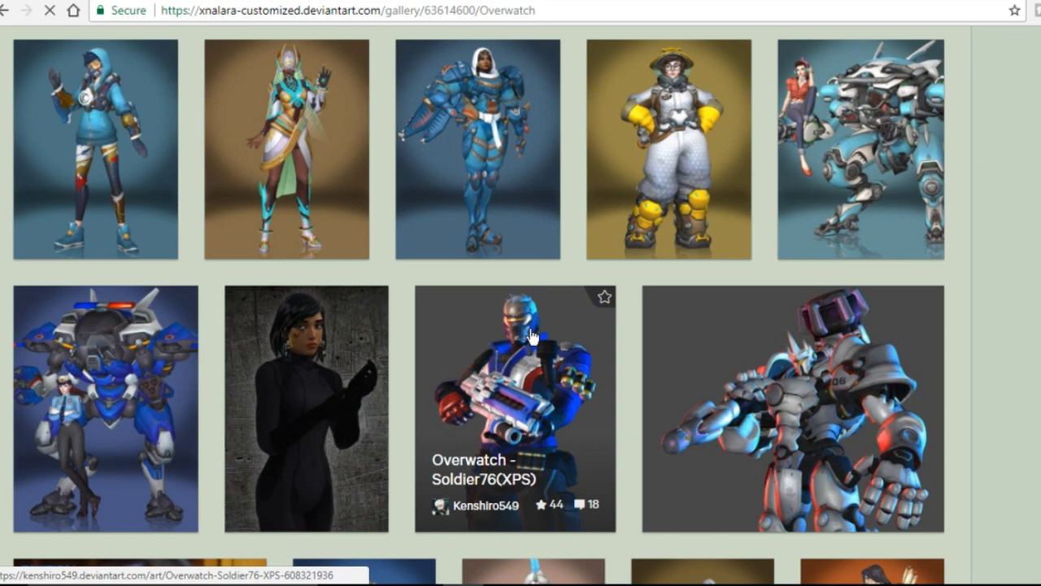
{"action": "left_click", "coordinate": [567, 432]}
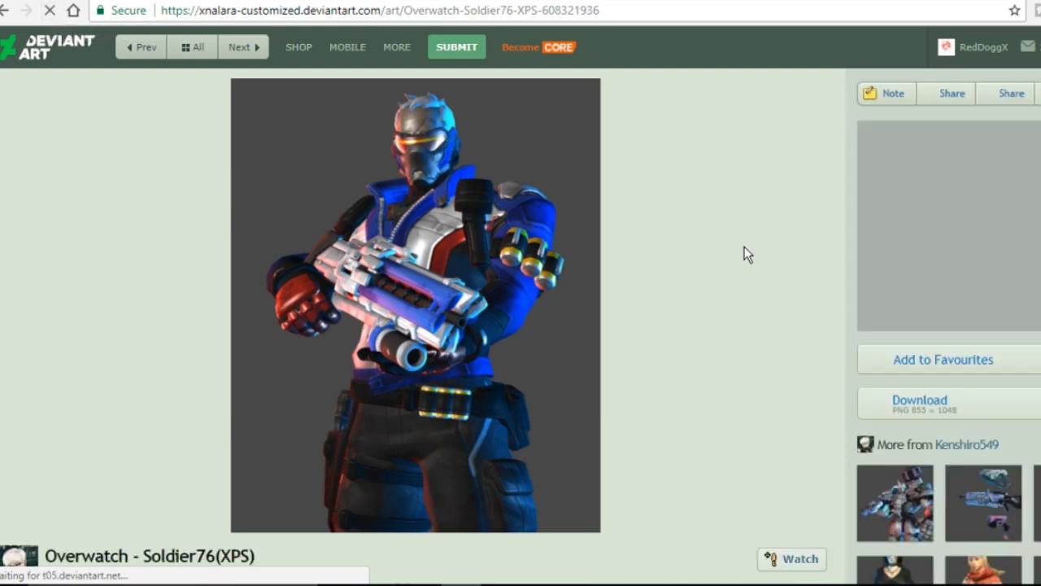
Open the sendspace download link in the Soldier76 model's description.
{"action": "scroll", "coordinate": [744, 246], "scroll_direction": "down", "scroll_amount": 2}
{"action": "scroll", "coordinate": [585, 344], "scroll_direction": "down", "scroll_amount": 1}
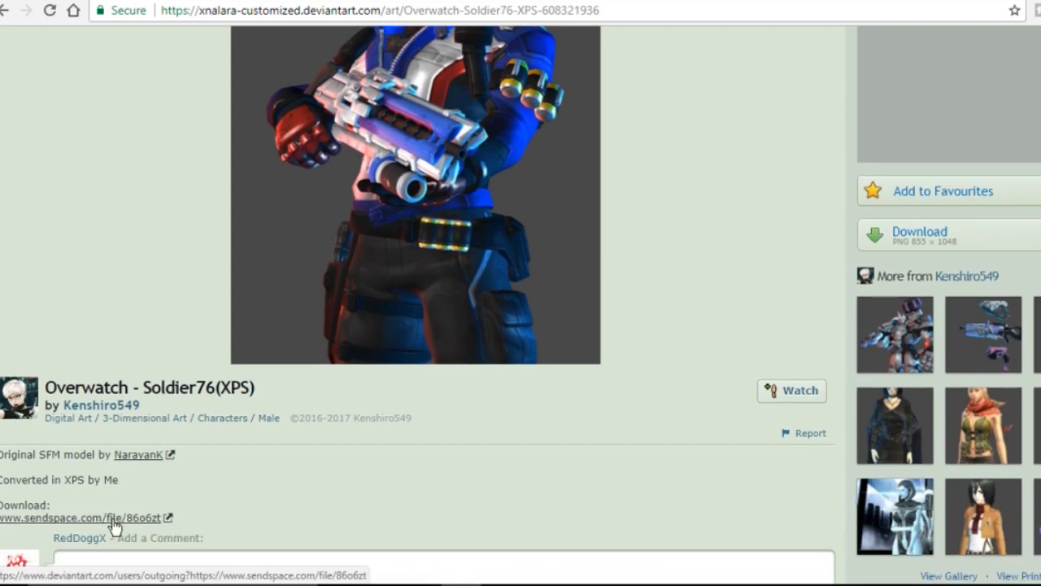
{"action": "left_click", "coordinate": [113, 519]}
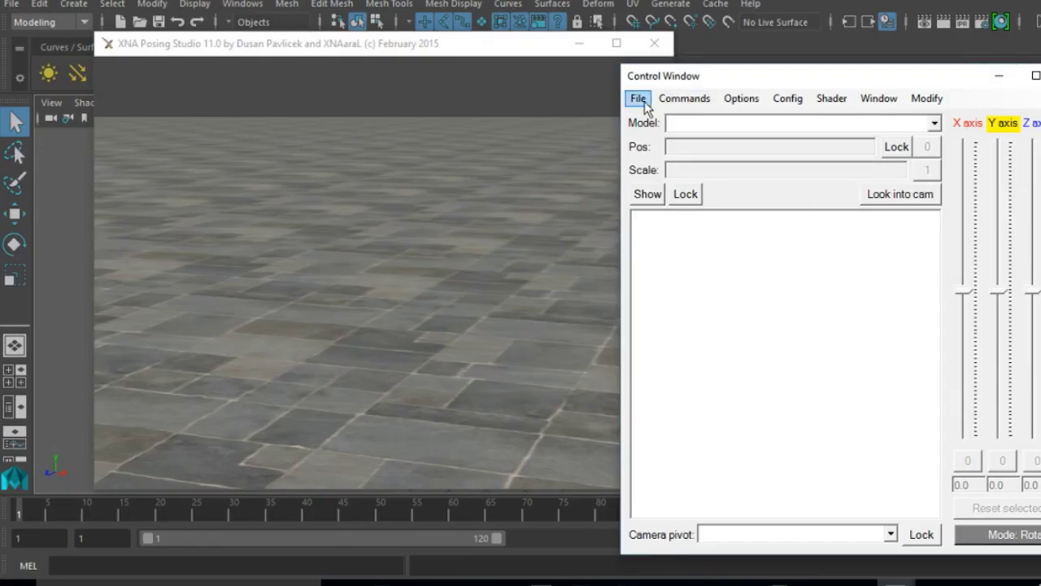
Switch to XNA Posing Studio and add the Soldier76 model to the scene, placed in front of the camera.
{"action": "left_click", "coordinate": [639, 98]}
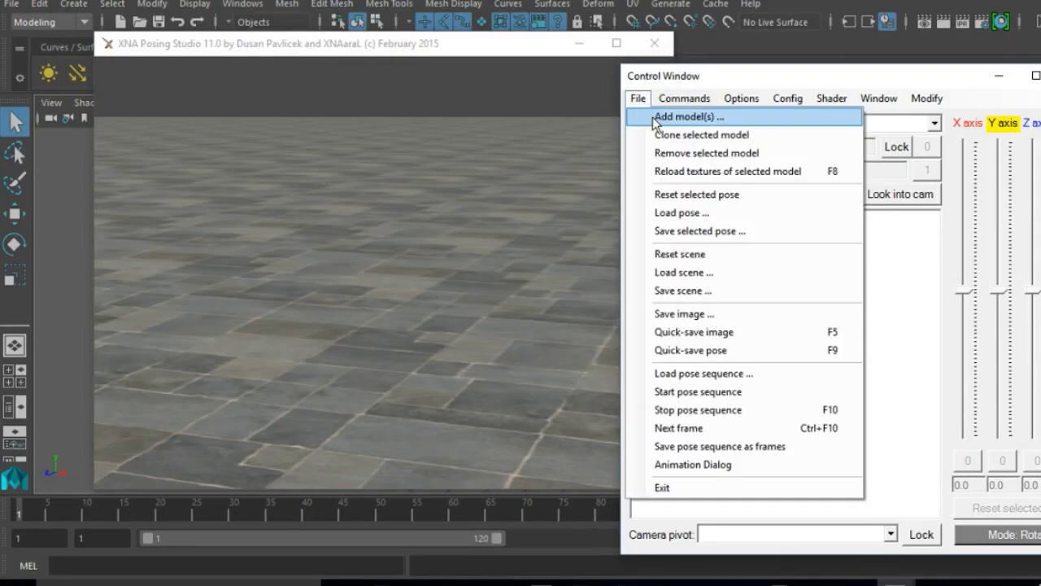
{"action": "left_click", "coordinate": [660, 114]}
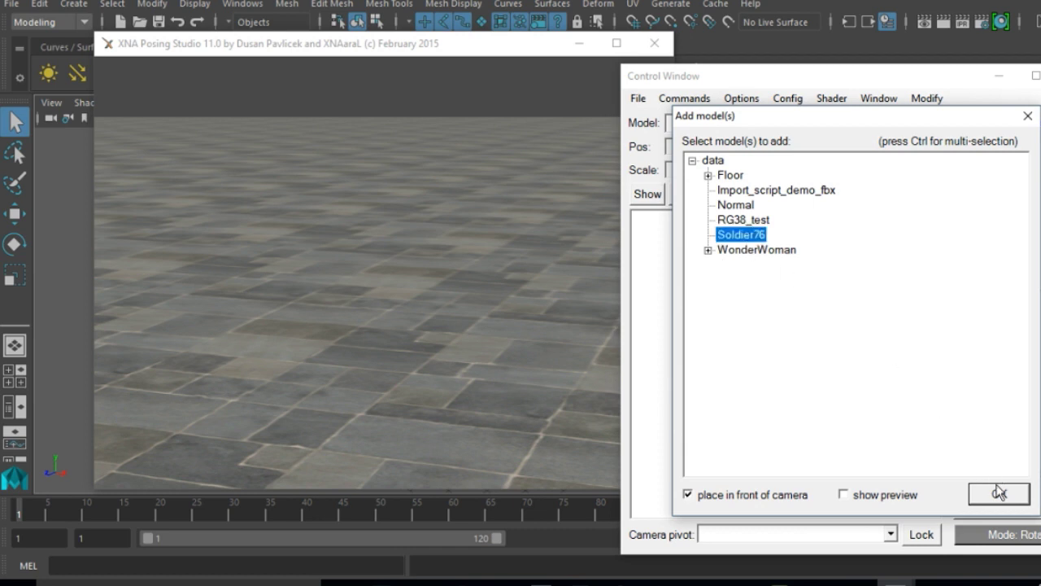
{"action": "left_click", "coordinate": [999, 492]}
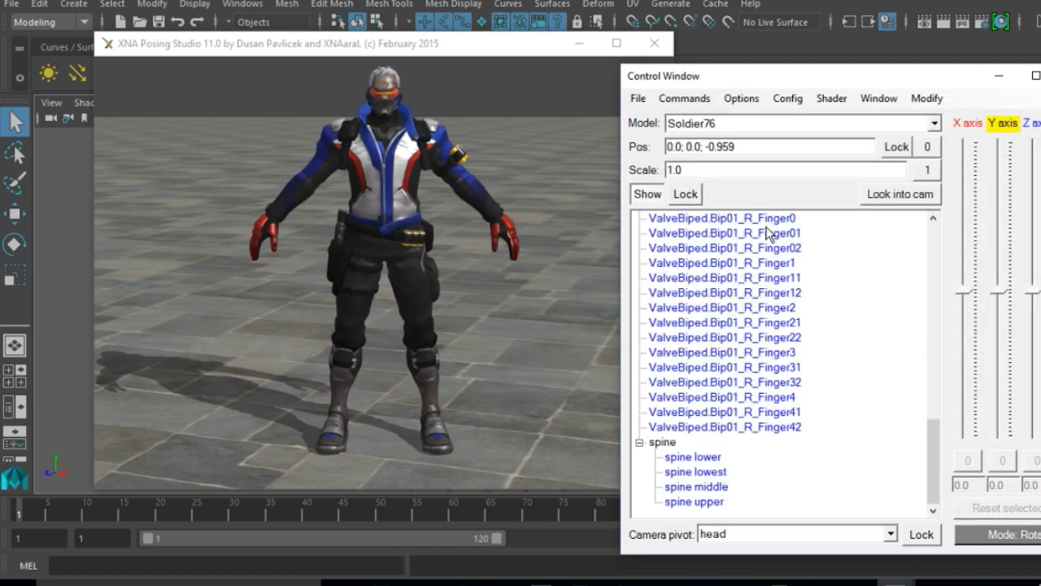
Export the scene with copied textures as a Wavefront OBJ named solider76 in the Soldier76 folder.
{"action": "left_click", "coordinate": [926, 99]}
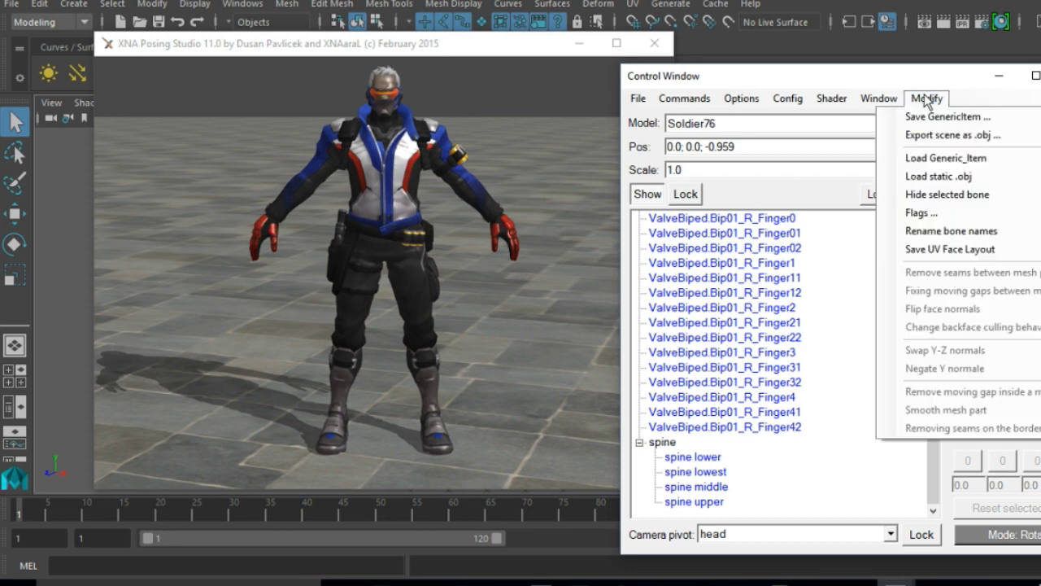
{"action": "left_click", "coordinate": [938, 136]}
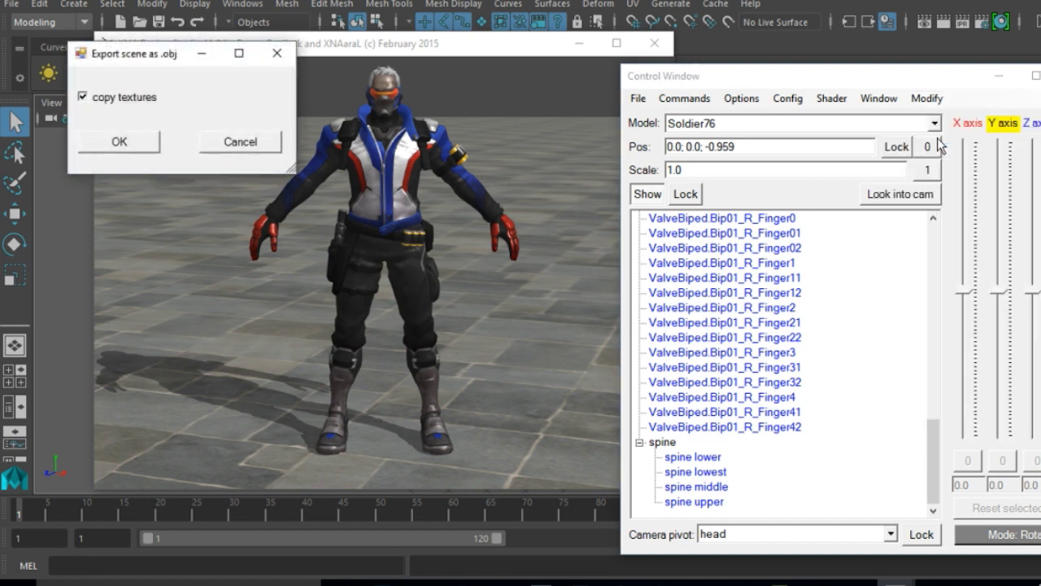
{"action": "left_click", "coordinate": [119, 142]}
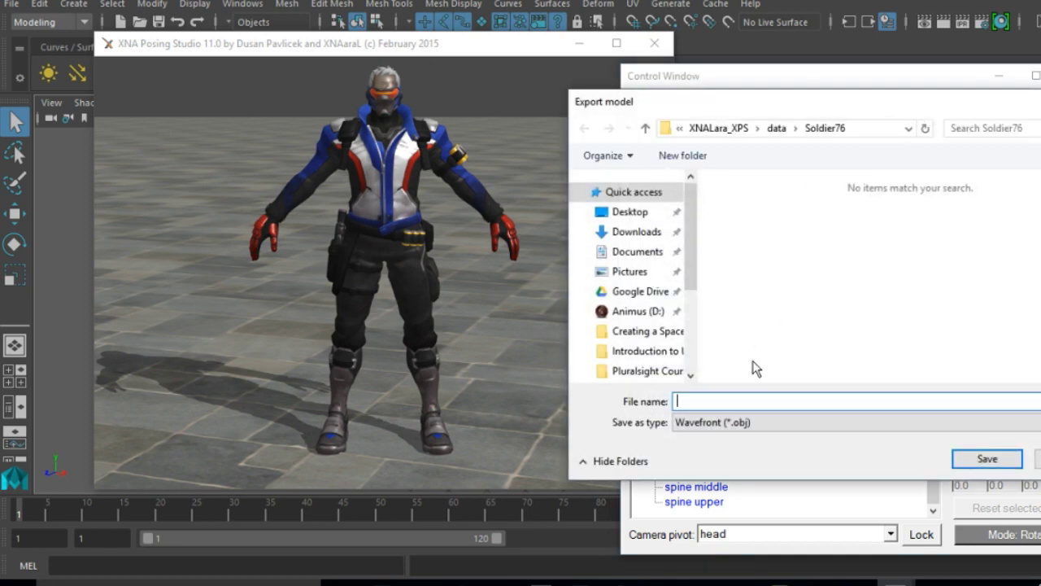
{"action": "type", "text": "solider76"}
{"action": "left_click", "coordinate": [968, 465]}
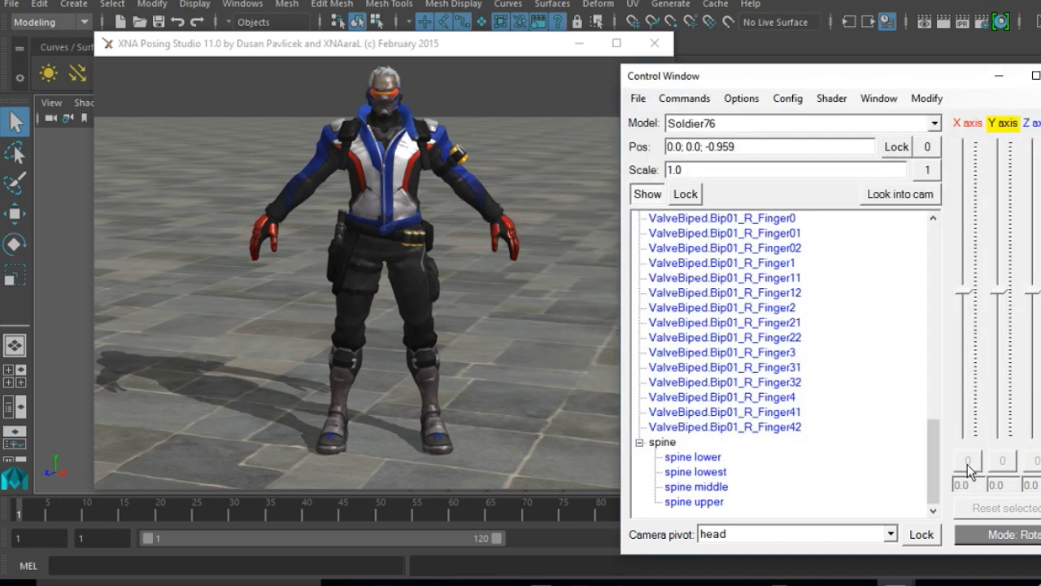
Minimize both XNA Posing Studio windows and import the exported solider76 model into the Maya scene.
{"action": "left_click", "coordinate": [999, 78]}
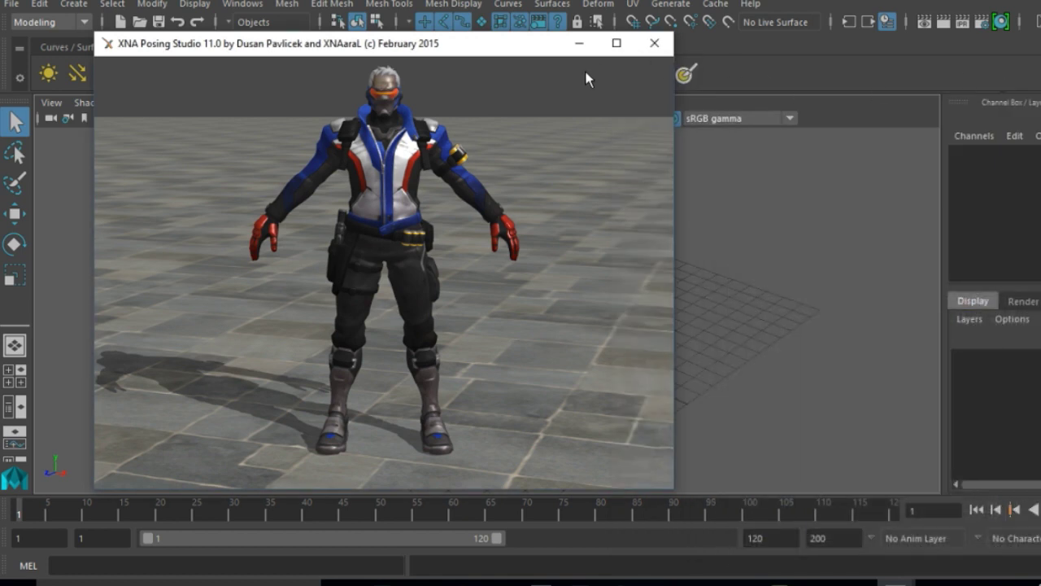
{"action": "left_click", "coordinate": [583, 44]}
{"action": "left_click_drag", "start_coordinate": [588, 391], "coordinate": [618, 411], "text": "alt"}
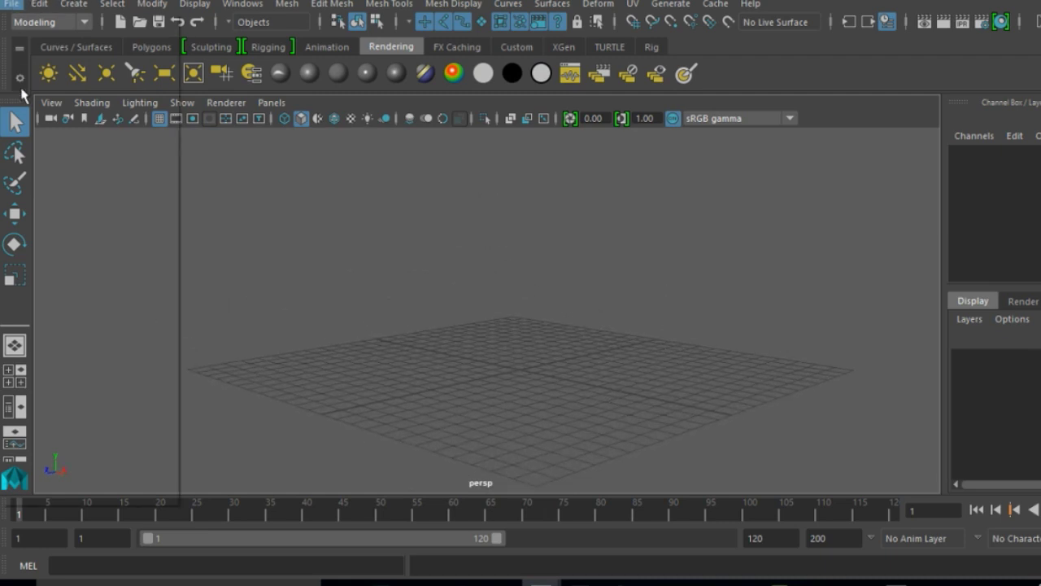
{"action": "left_click", "coordinate": [36, 188]}
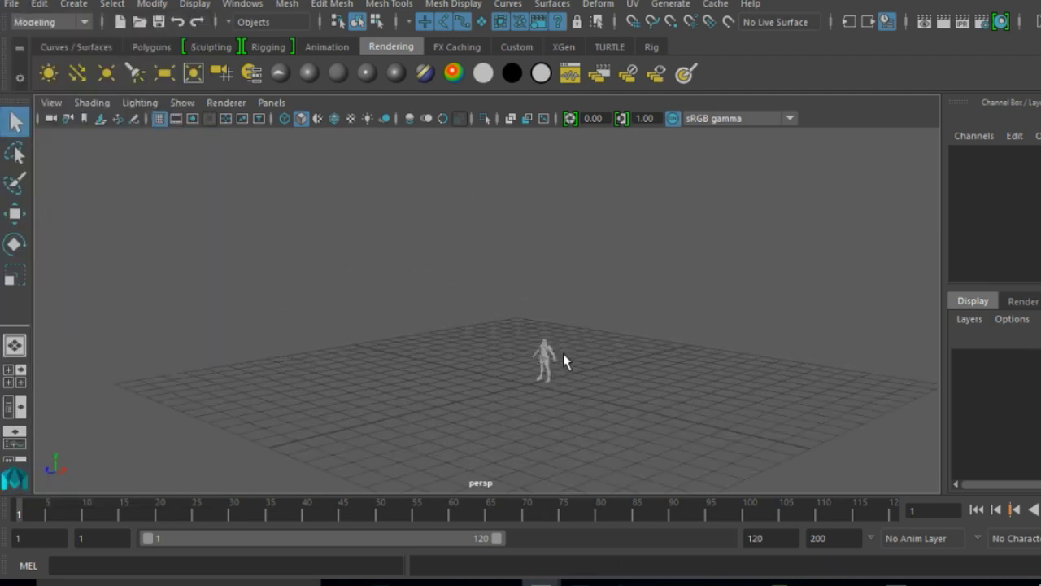
{"action": "left_click_drag", "start_coordinate": [565, 362], "coordinate": [490, 316], "text": "alt"}
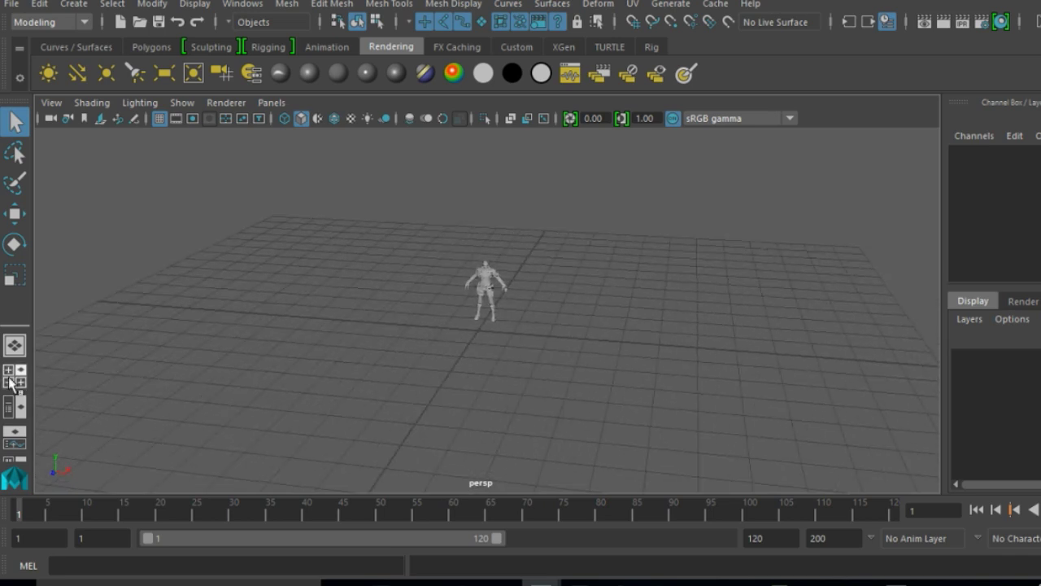
Show the Outliner beside the perspective view, frame the imported solider76 meshes, and open the Attribute Editor.
{"action": "left_click", "coordinate": [14, 407]}
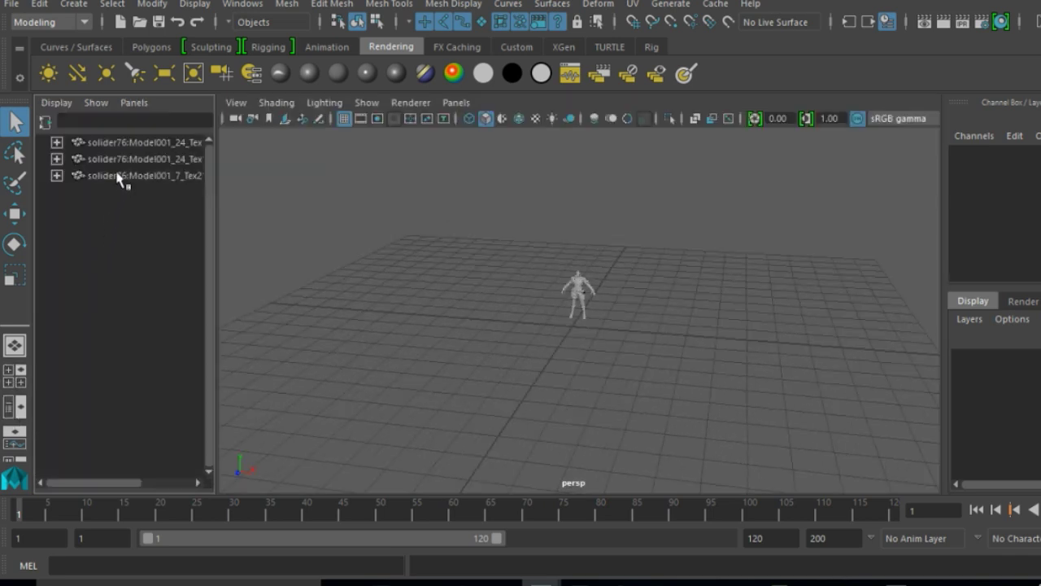
{"action": "left_click", "coordinate": [134, 176], "text": "shift"}
{"action": "key", "text": "f"}
{"action": "key", "text": "ctrl+a"}
{"action": "key", "text": "w"}
{"action": "left_click", "coordinate": [583, 297]}
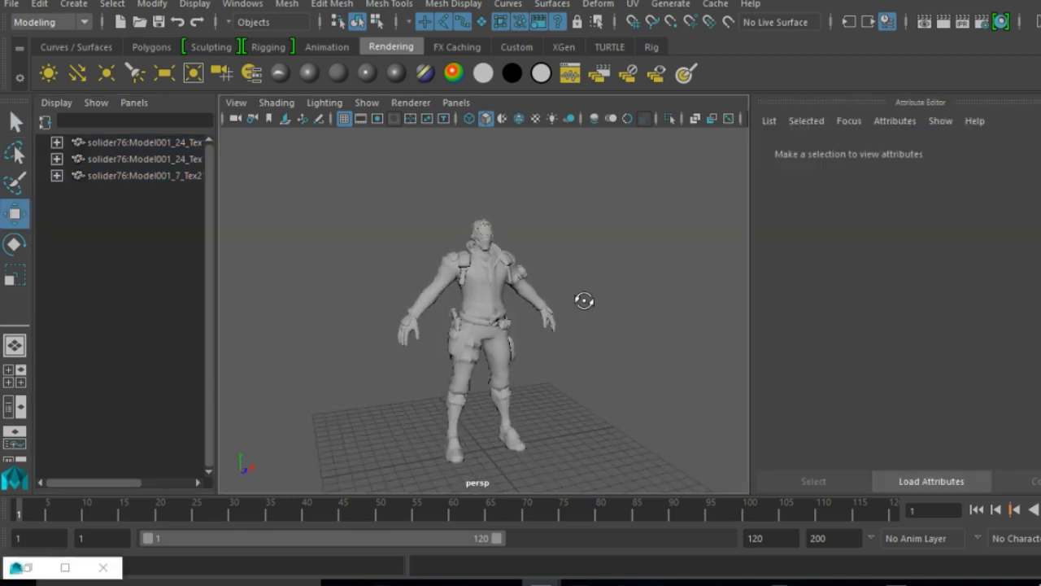
Hide the Attribute Editor and display the soldier model with its textures in the perspective view.
{"action": "left_click_drag", "start_coordinate": [583, 297], "coordinate": [568, 293], "text": "alt"}
{"action": "scroll", "coordinate": [568, 293], "scroll_direction": "up", "scroll_amount": 3}
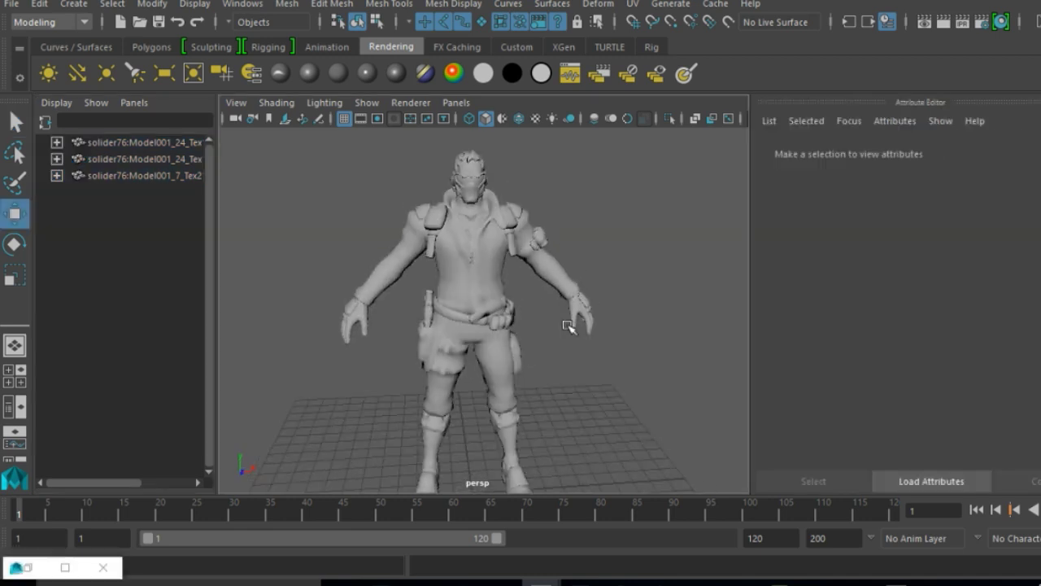
{"action": "key", "text": "ctrl+a"}
{"action": "key", "text": "6"}
Select all three solider76 meshes in the Outliner and open the Export Selection options.
{"action": "left_click_drag", "start_coordinate": [150, 144], "coordinate": [134, 177]}
{"action": "left_click", "coordinate": [12, 4]}
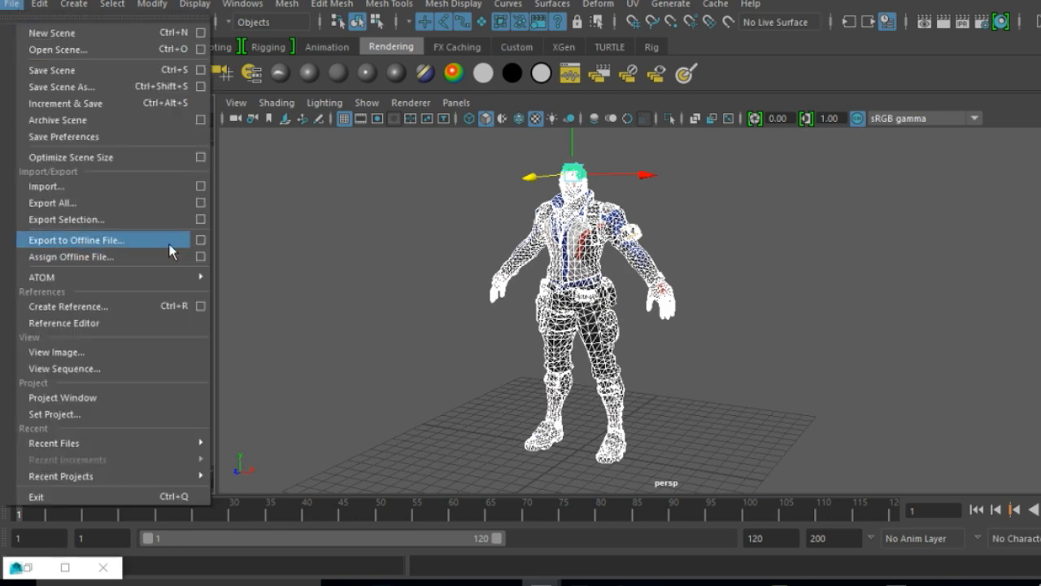
{"action": "left_click", "coordinate": [201, 221]}
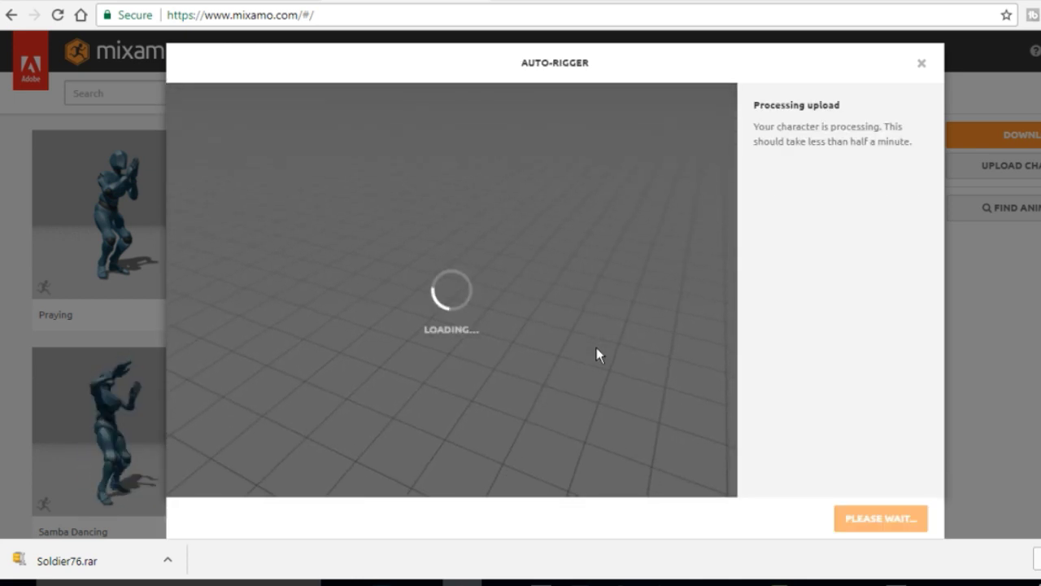
Place the chin, wrist, elbow, knee and groin markers on the soldier with symmetry, and start auto-rigging with the Standard Skeleton (65).
{"action": "mouse_move", "coordinate": [257, 291]}
{"action": "left_mouse_down"}
{"action": "mouse_move", "coordinate": [448, 130]}
{"action": "mouse_move", "coordinate": [452, 143]}
{"action": "left_mouse_up"}
{"action": "left_click_drag", "start_coordinate": [257, 331], "coordinate": [318, 272]}
{"action": "left_click_drag", "start_coordinate": [585, 271], "coordinate": [566, 241]}
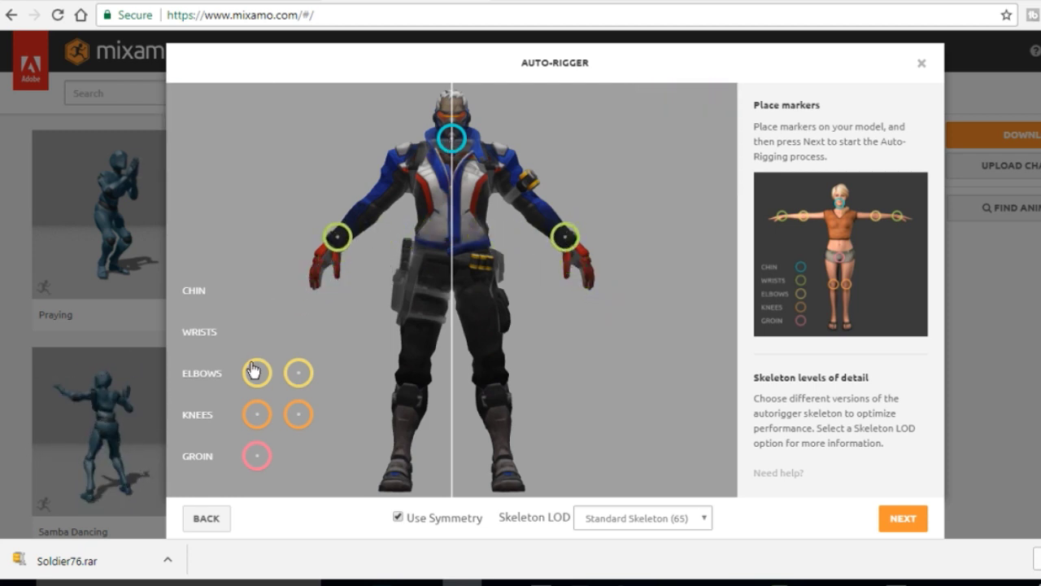
{"action": "left_click_drag", "start_coordinate": [257, 373], "coordinate": [529, 201]}
{"action": "left_click_drag", "start_coordinate": [260, 418], "coordinate": [492, 363]}
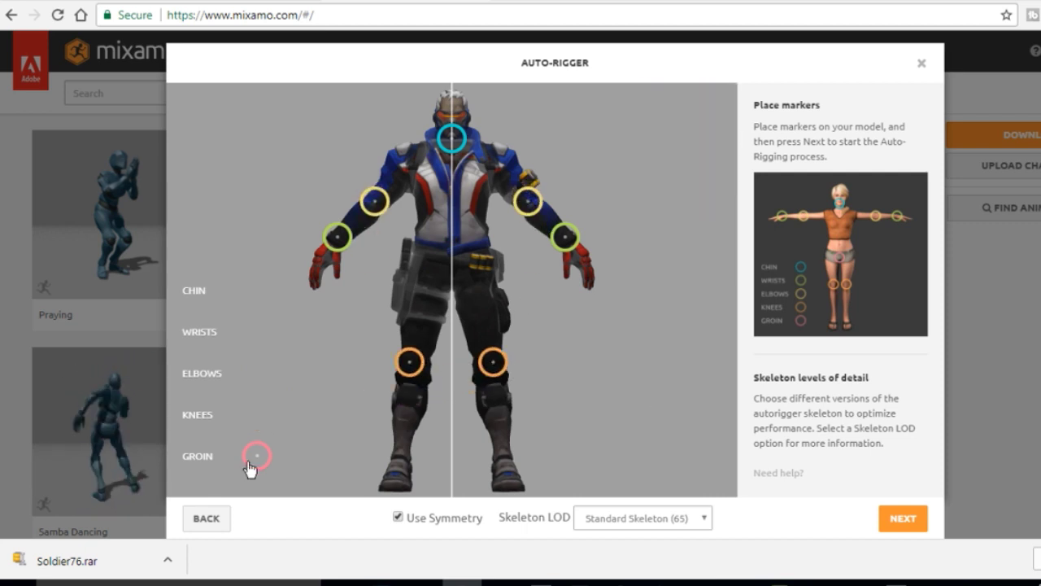
{"action": "left_click_drag", "start_coordinate": [256, 457], "coordinate": [451, 282]}
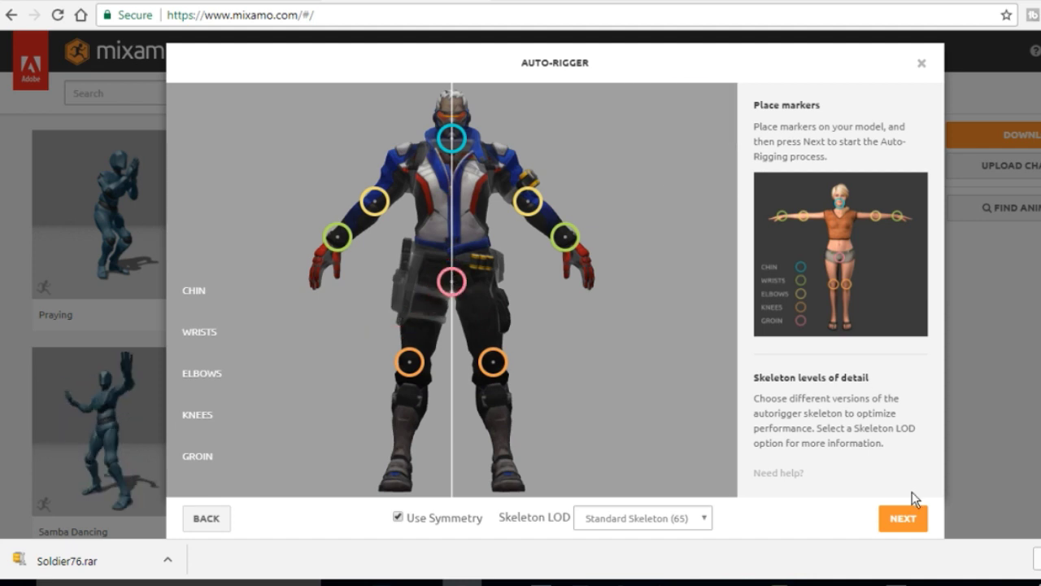
{"action": "left_click", "coordinate": [915, 516]}
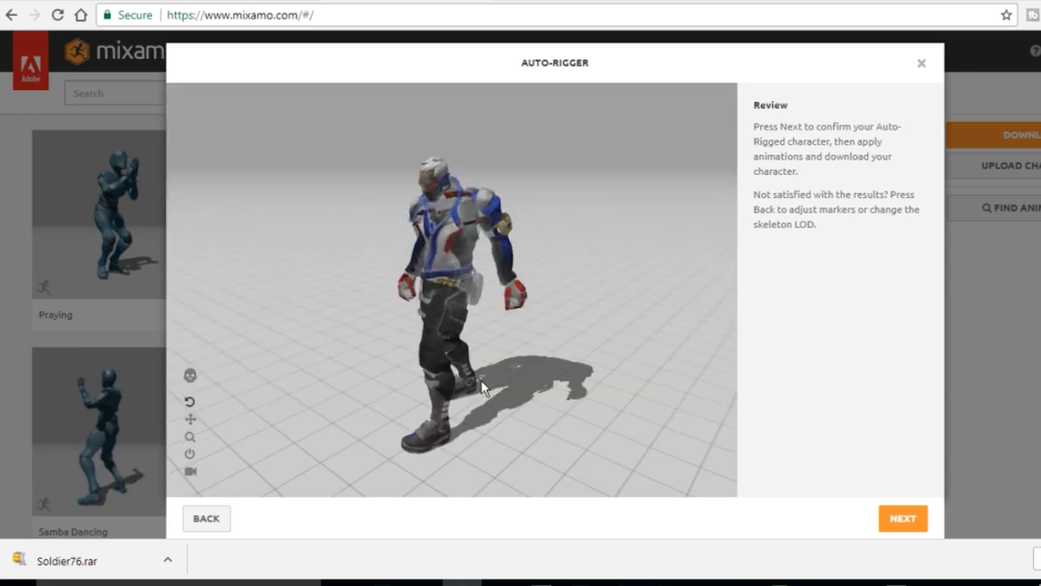
Accept the auto-rigged soldier as the new character and open its download.
{"action": "left_click", "coordinate": [905, 521]}
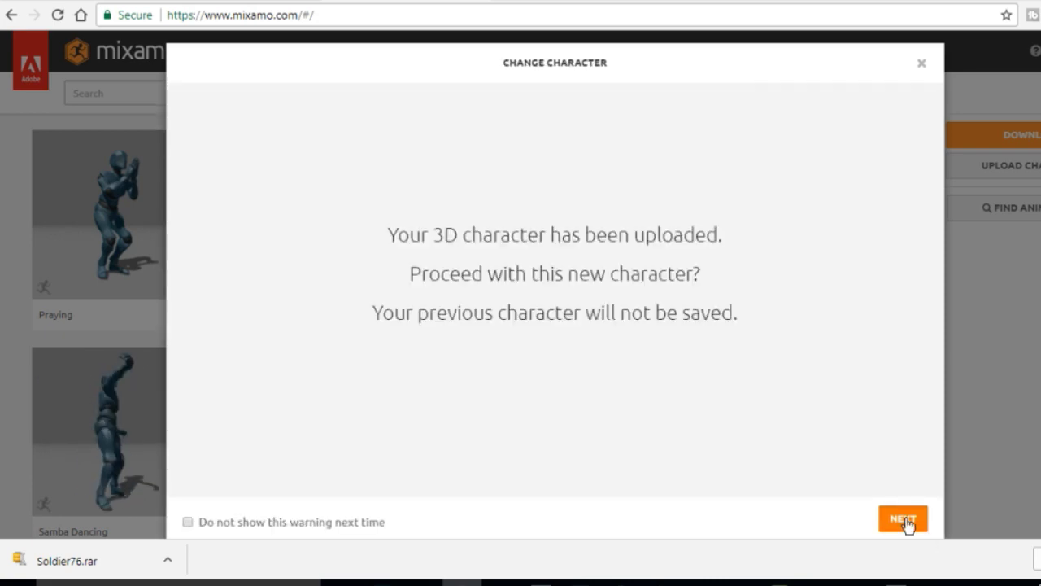
{"action": "left_click", "coordinate": [903, 519]}
{"action": "left_click", "coordinate": [964, 140]}
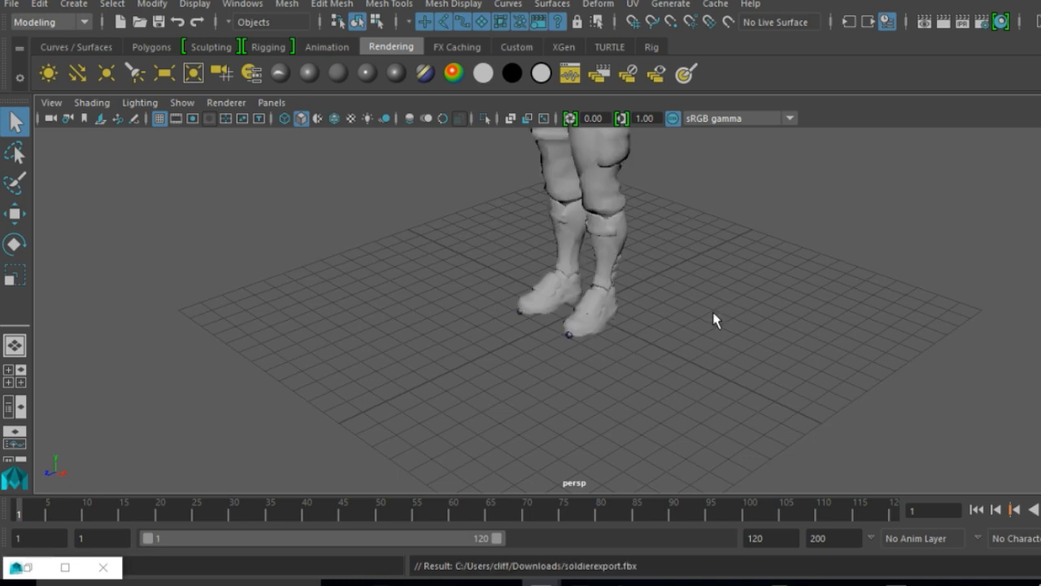
Run the entire MayaAutoControlRig Python script in Maya's Script Editor and minimize the editor.
{"action": "left_click_drag", "start_coordinate": [714, 319], "coordinate": [690, 399], "text": "alt"}
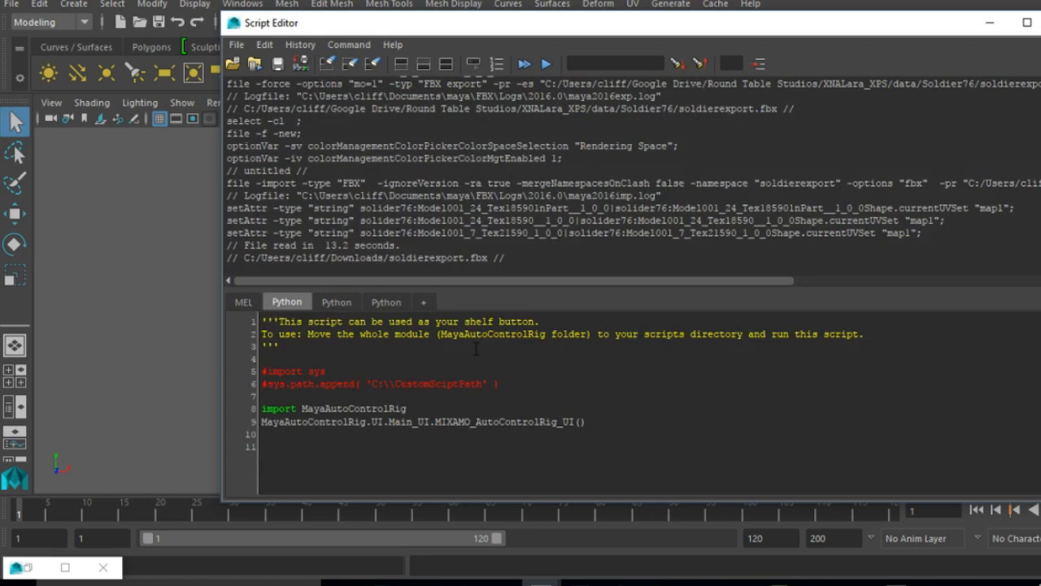
{"action": "key", "text": "ctrl+a"}
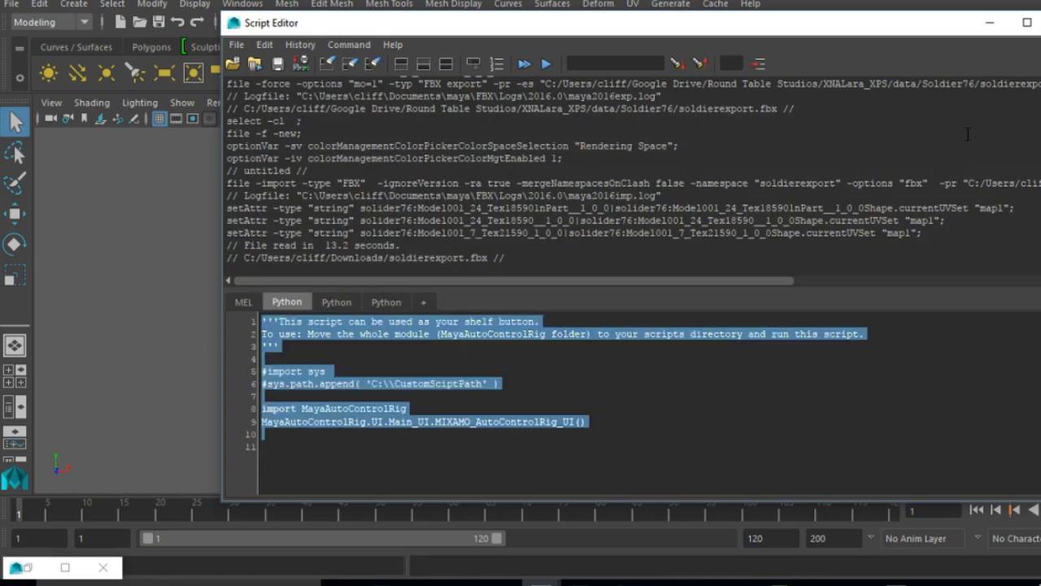
{"action": "key", "text": "ctrl+Return"}
{"action": "left_click", "coordinate": [991, 22]}
{"action": "left_click_drag", "start_coordinate": [574, 49], "coordinate": [1026, 65]}
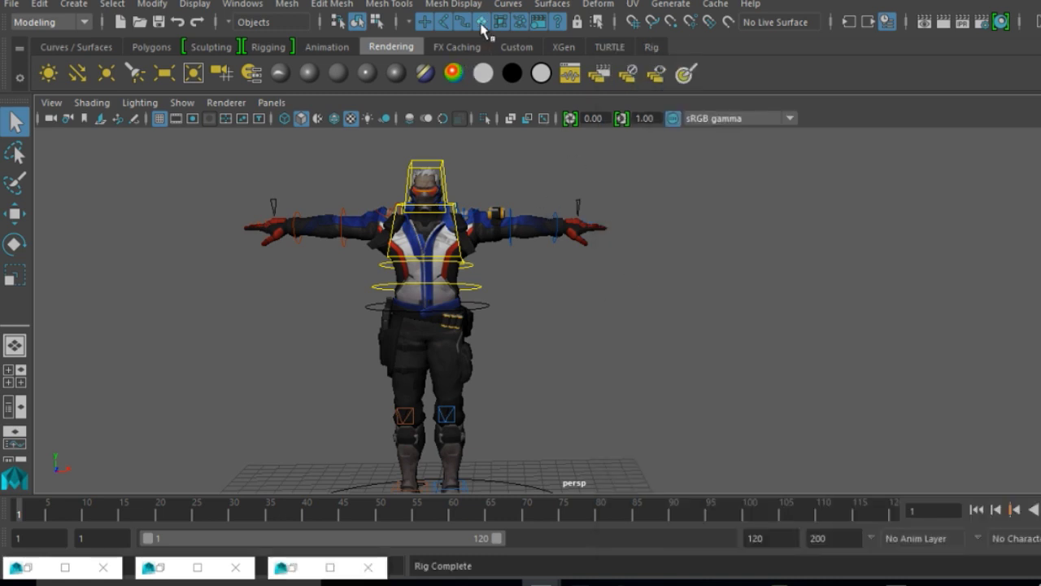
Select the soldier's left hand options control and show its attributes in the Channel Box.
{"action": "left_click_drag", "start_coordinate": [587, 367], "coordinate": [603, 397], "text": "alt"}
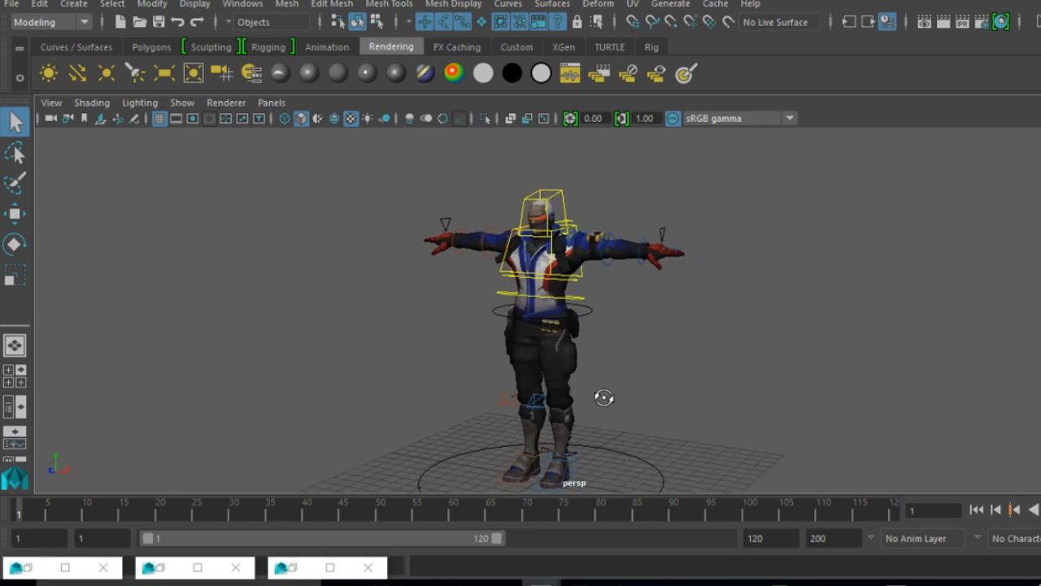
{"action": "scroll", "coordinate": [603, 397], "scroll_direction": "up", "scroll_amount": 10}
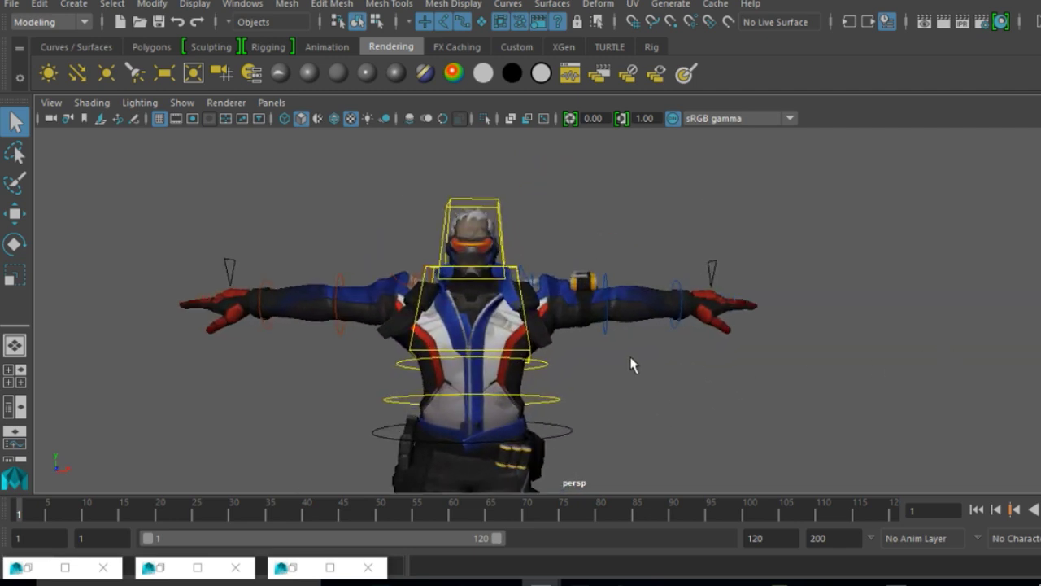
{"action": "left_click", "coordinate": [711, 272]}
{"action": "key", "text": "ctrl+shift+a"}
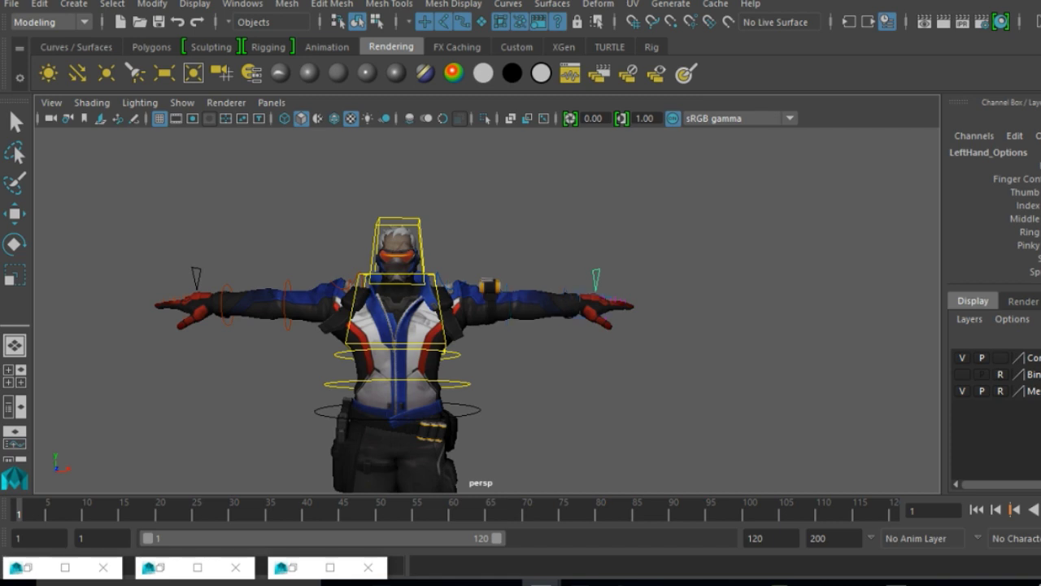
Select the left hand IK control and activate the Rotate tool on it.
{"action": "key", "text": "q"}
{"action": "left_click", "coordinate": [802, 288]}
{"action": "scroll", "coordinate": [697, 298], "scroll_direction": "up", "scroll_amount": 5}
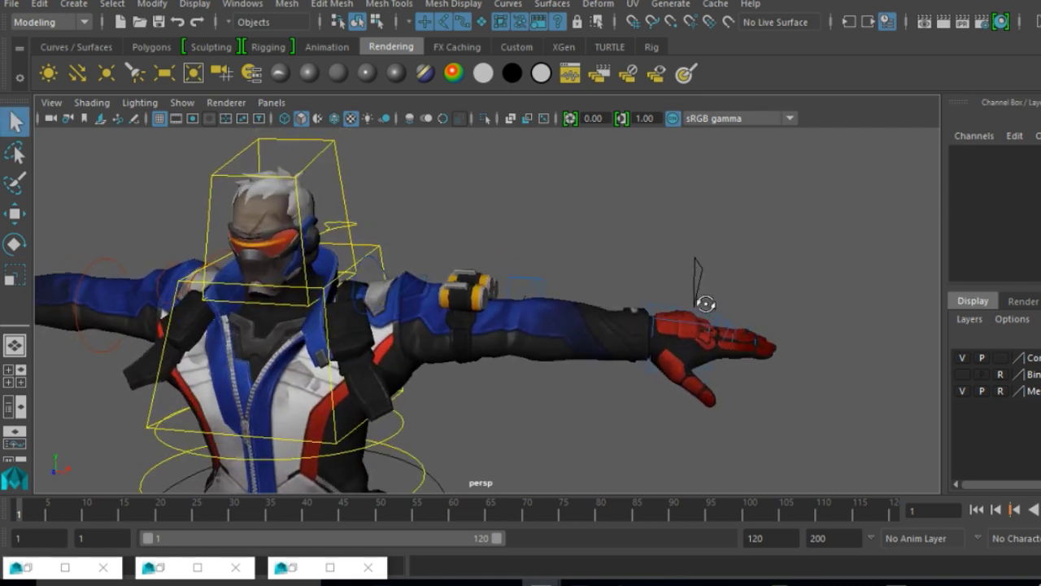
{"action": "left_click", "coordinate": [666, 327]}
{"action": "key", "text": "e"}
{"action": "left_click", "coordinate": [562, 322]}
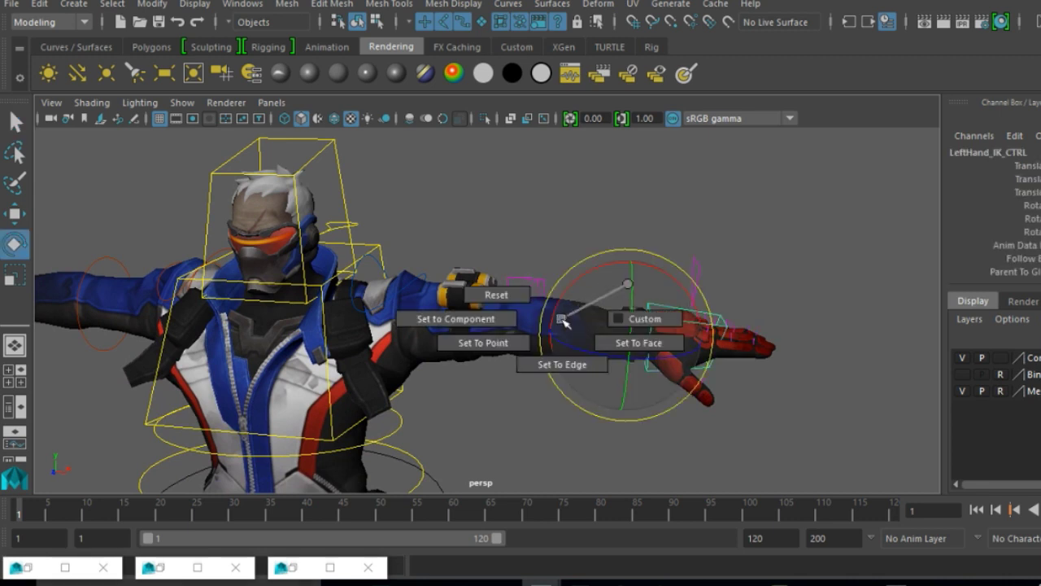
{"action": "left_click", "coordinate": [581, 289]}
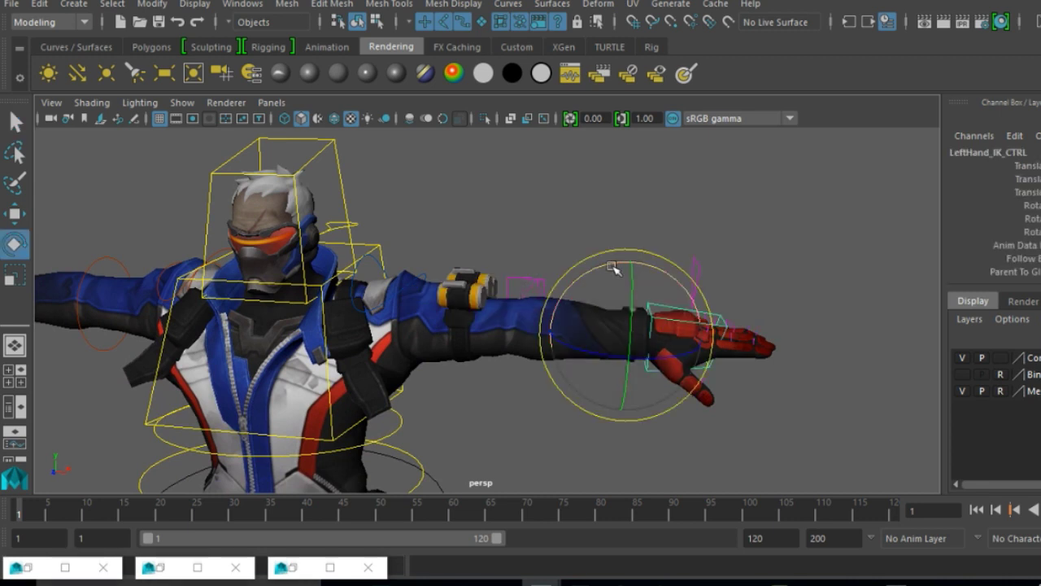